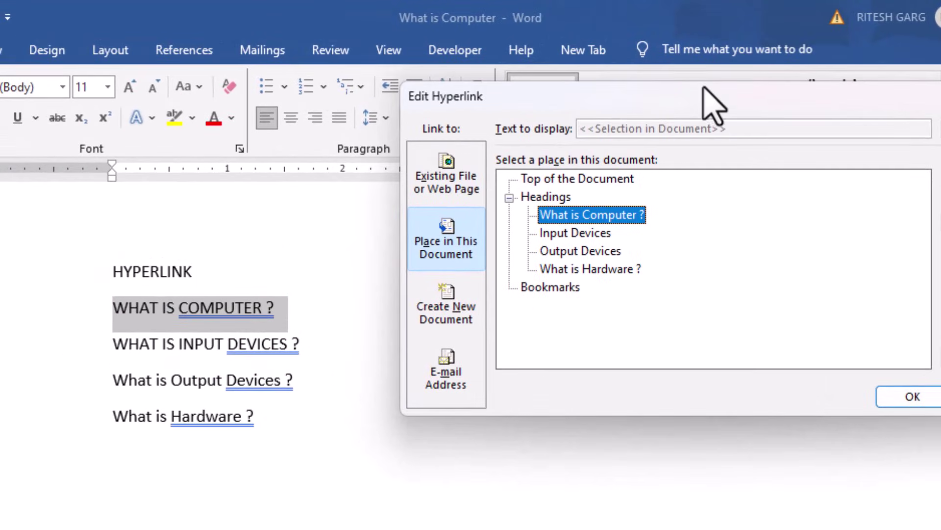
Move the Edit Hyperlink dialog so all of it is visible on screen
{"action": "left_click_drag", "start_coordinate": [703, 88], "coordinate": [485, 136]}
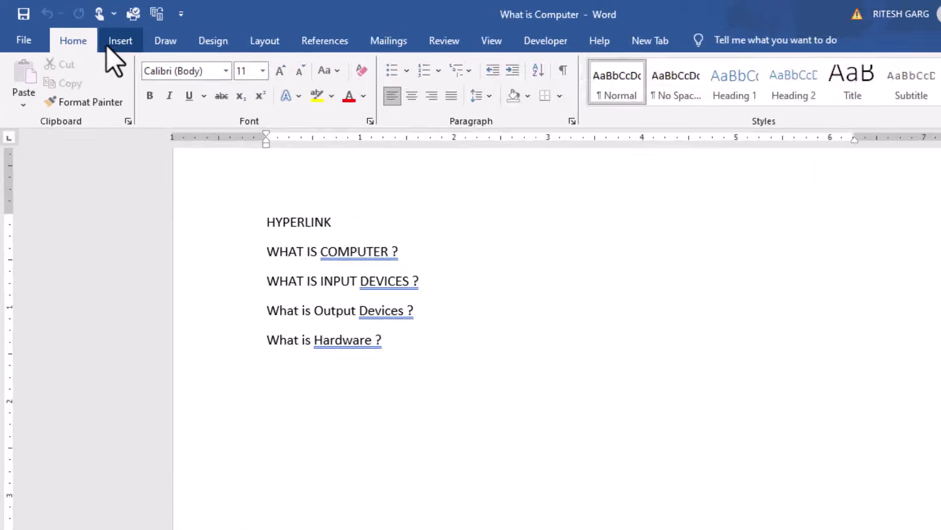
Switch the ribbon to the Insert tab for links, bookmarks and cross-references
{"action": "left_click", "coordinate": [101, 34]}
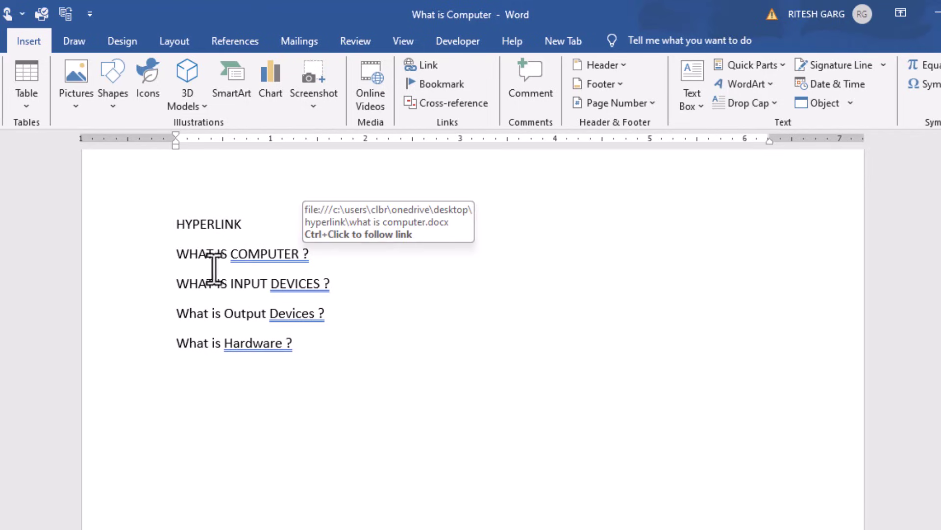
Scroll down the document to the page with the What is Computer ? heading
{"action": "scroll", "coordinate": [210, 269], "scroll_direction": "down", "scroll_amount": 1}
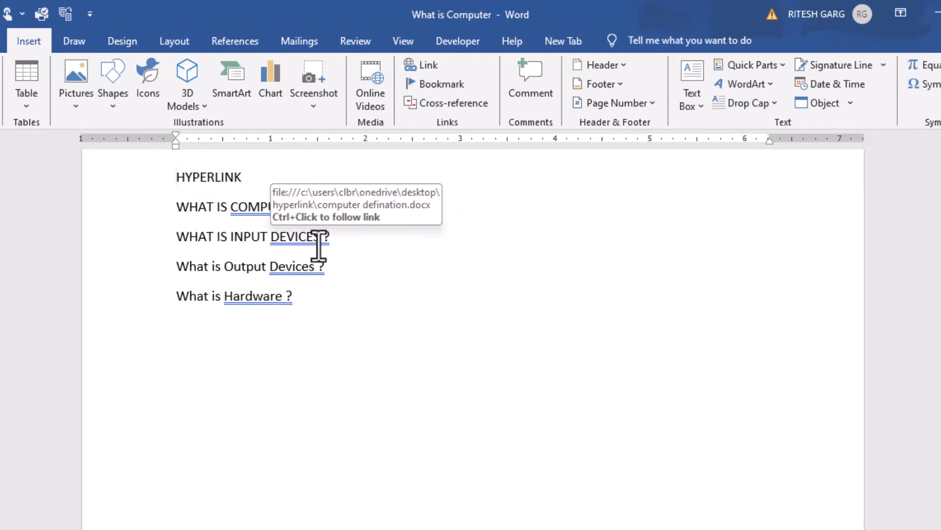
{"action": "scroll", "coordinate": [313, 294], "scroll_direction": "down", "scroll_amount": 2}
{"action": "scroll", "coordinate": [316, 328], "scroll_direction": "down", "scroll_amount": 3}
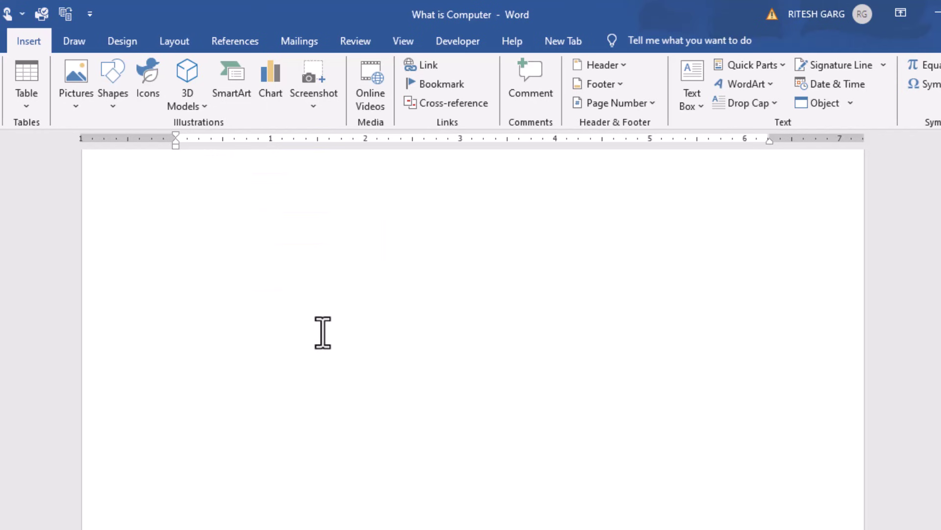
{"action": "scroll", "coordinate": [323, 332], "scroll_direction": "down", "scroll_amount": 3}
{"action": "scroll", "coordinate": [330, 341], "scroll_direction": "down", "scroll_amount": 5}
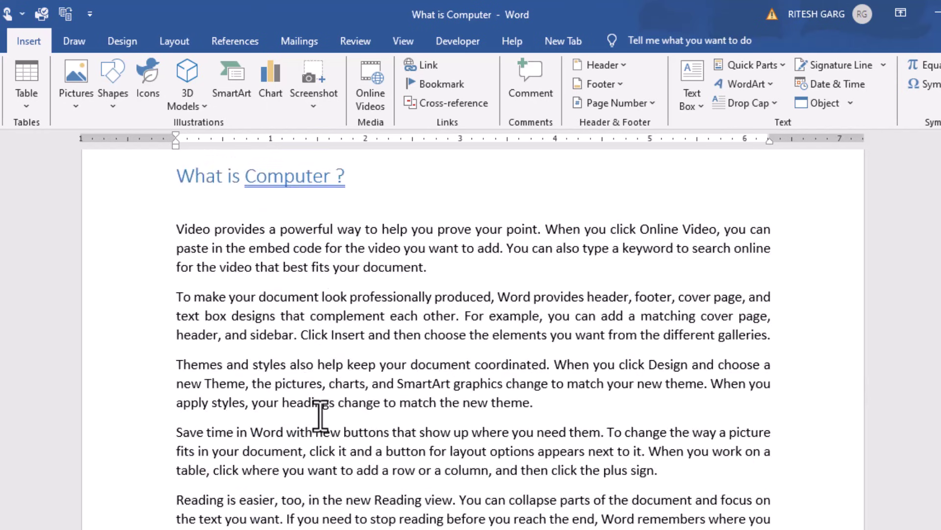
{"action": "scroll", "coordinate": [324, 417], "scroll_direction": "down", "scroll_amount": 2}
{"action": "scroll", "coordinate": [332, 417], "scroll_direction": "down", "scroll_amount": 5}
{"action": "scroll", "coordinate": [333, 417], "scroll_direction": "down", "scroll_amount": 5}
{"action": "scroll", "coordinate": [334, 419], "scroll_direction": "down", "scroll_amount": 5}
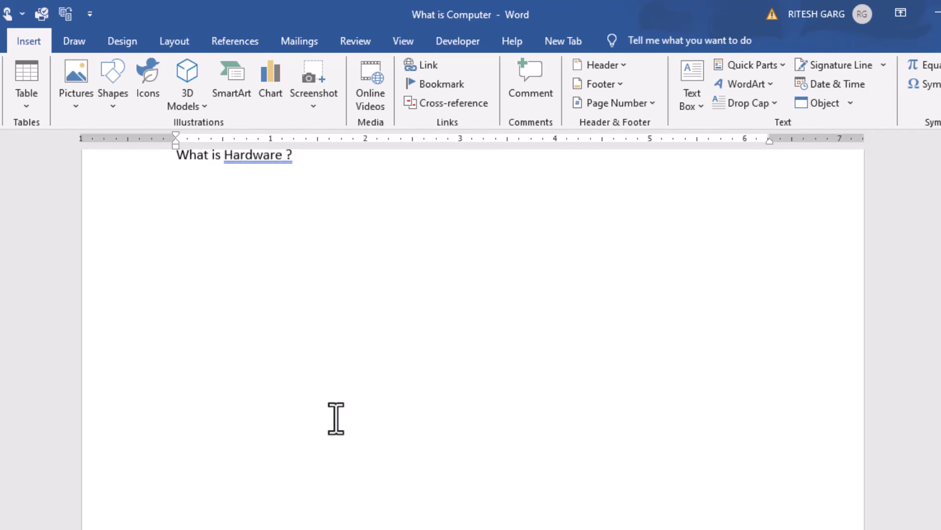
{"action": "scroll", "coordinate": [335, 418], "scroll_direction": "up", "scroll_amount": 15}
{"action": "scroll", "coordinate": [302, 361], "scroll_direction": "down", "scroll_amount": 4}
{"action": "scroll", "coordinate": [321, 370], "scroll_direction": "down", "scroll_amount": 3}
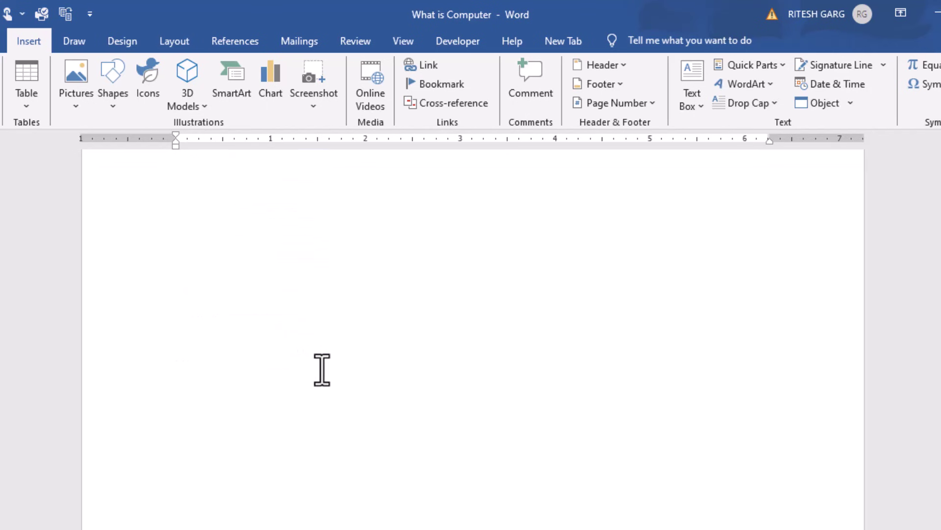
{"action": "scroll", "coordinate": [328, 370], "scroll_direction": "down", "scroll_amount": 3}
{"action": "scroll", "coordinate": [320, 368], "scroll_direction": "down", "scroll_amount": 3}
{"action": "scroll", "coordinate": [326, 351], "scroll_direction": "down", "scroll_amount": 1}
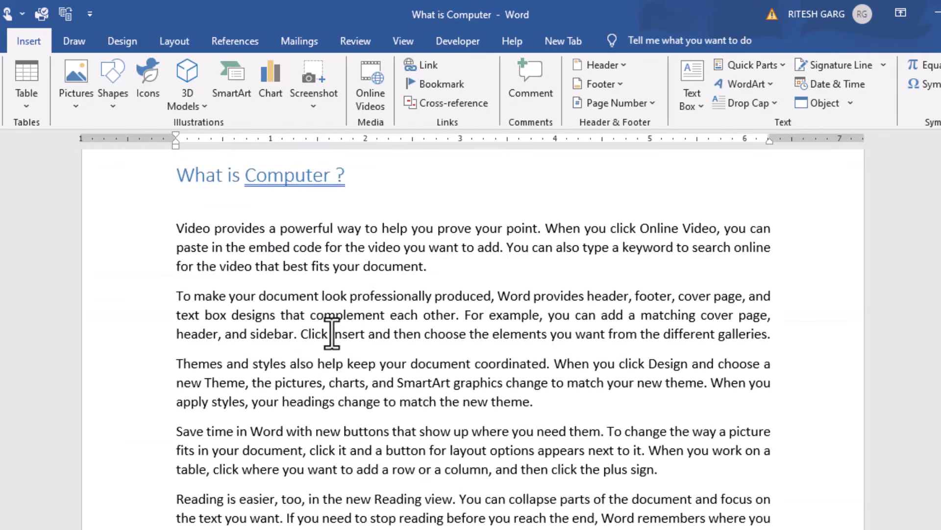
{"action": "scroll", "coordinate": [334, 333], "scroll_direction": "up", "scroll_amount": 1}
{"action": "scroll", "coordinate": [335, 332], "scroll_direction": "down", "scroll_amount": 5}
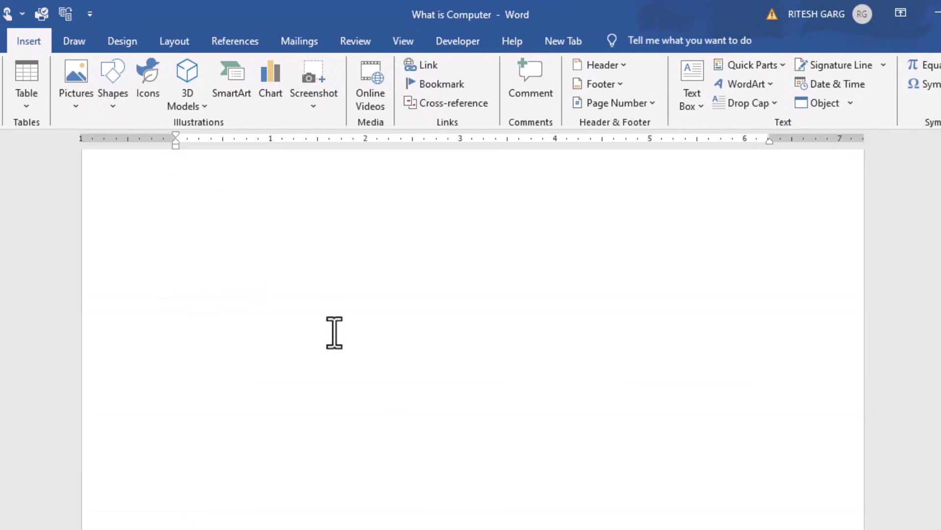
{"action": "scroll", "coordinate": [332, 330], "scroll_direction": "up", "scroll_amount": 5}
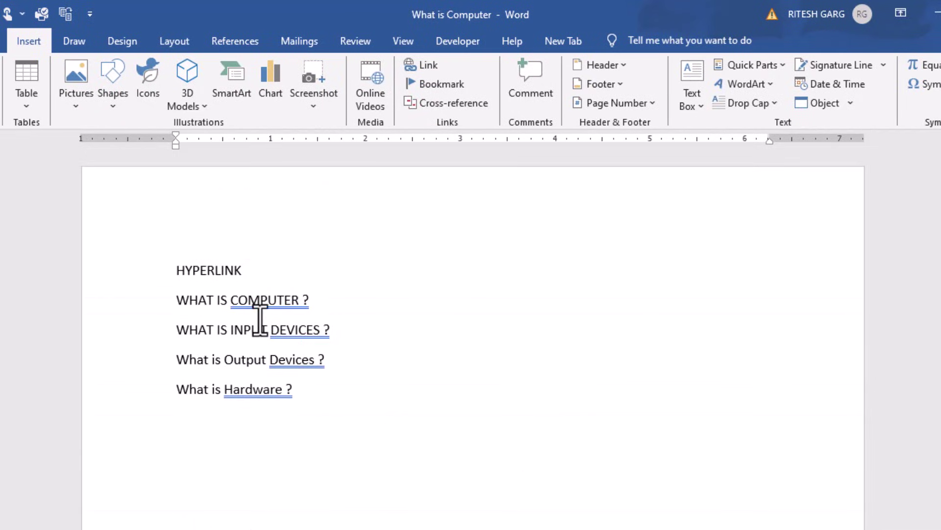
{"action": "scroll", "coordinate": [336, 393], "scroll_direction": "down", "scroll_amount": 2}
{"action": "scroll", "coordinate": [338, 399], "scroll_direction": "down", "scroll_amount": 4}
{"action": "scroll", "coordinate": [340, 406], "scroll_direction": "down", "scroll_amount": 1}
{"action": "scroll", "coordinate": [347, 408], "scroll_direction": "down", "scroll_amount": 1}
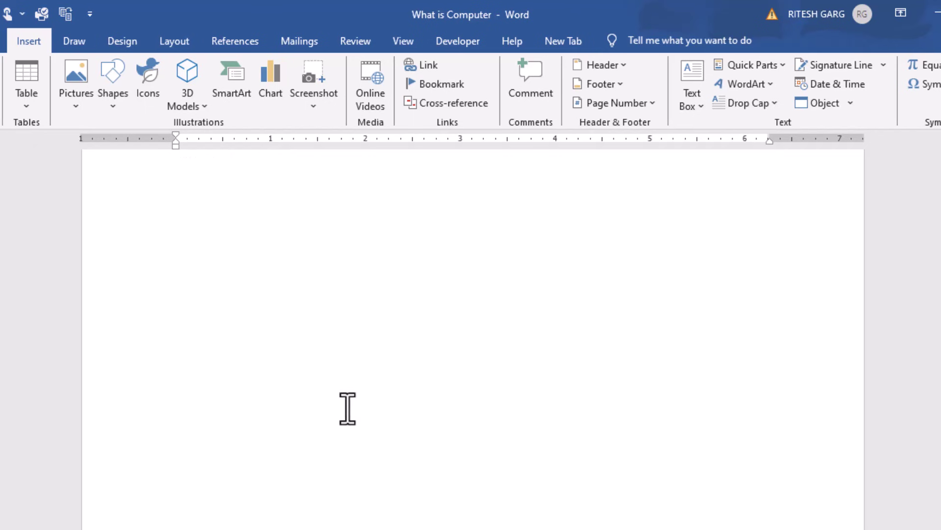
{"action": "scroll", "coordinate": [349, 406], "scroll_direction": "down", "scroll_amount": 2}
{"action": "scroll", "coordinate": [351, 406], "scroll_direction": "down", "scroll_amount": 7}
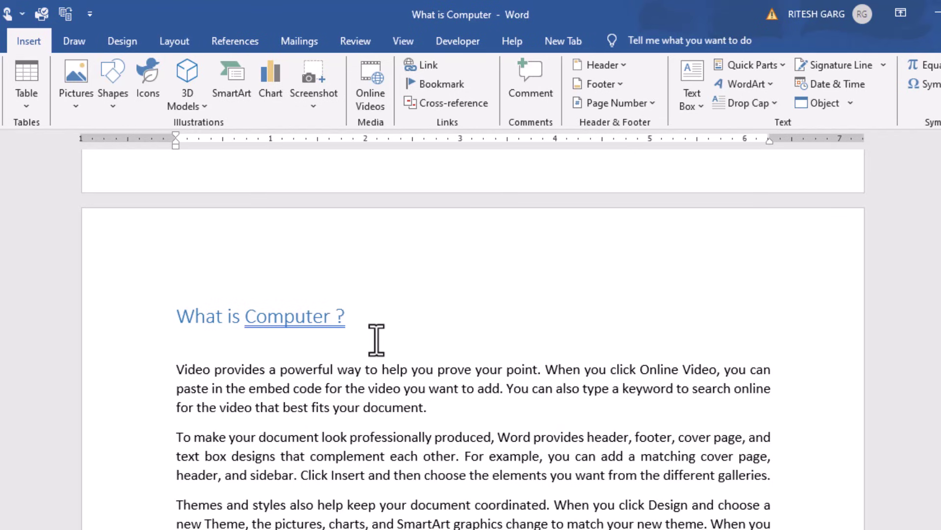
{"action": "scroll", "coordinate": [372, 340], "scroll_direction": "down", "scroll_amount": 3}
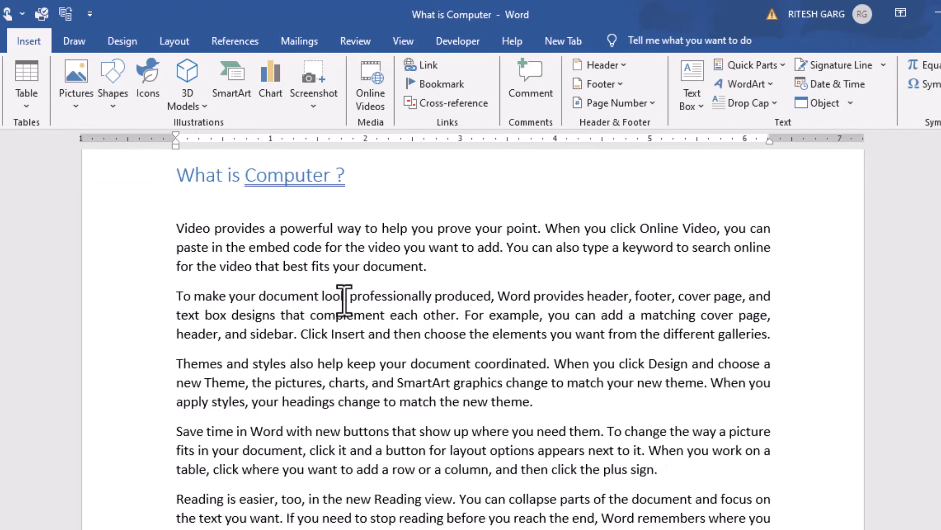
{"action": "scroll", "coordinate": [374, 296], "scroll_direction": "up", "scroll_amount": 2}
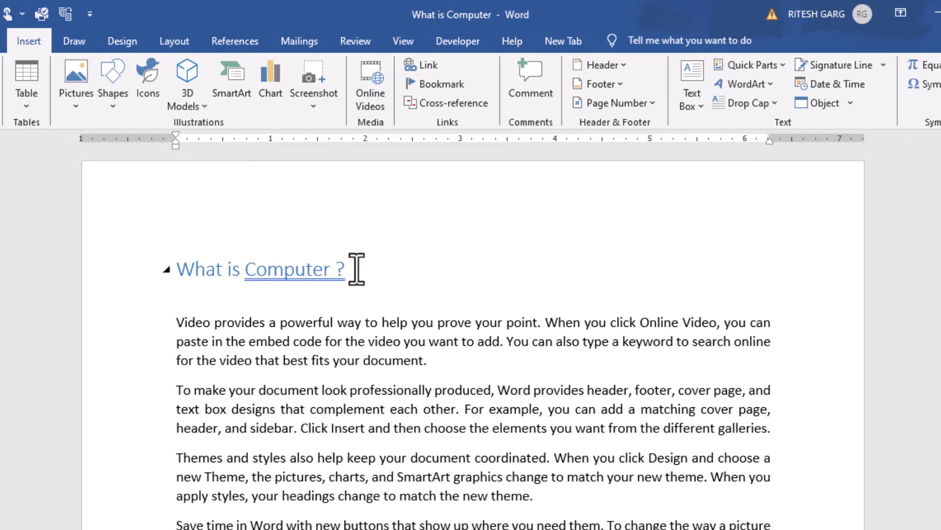
Apply the Heading 1 style to the What is Computer ? heading
{"action": "left_click_drag", "start_coordinate": [351, 269], "coordinate": [184, 269]}
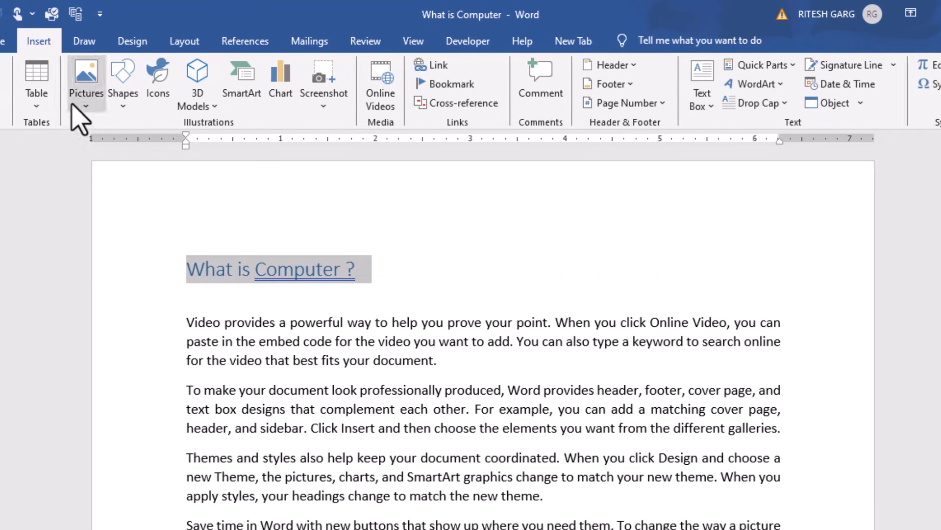
{"action": "left_click", "coordinate": [71, 43]}
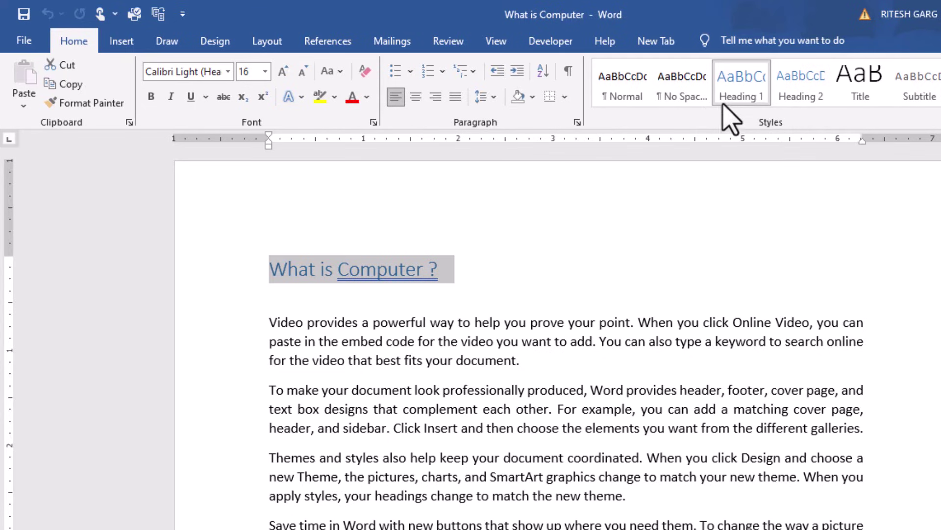
{"action": "left_click", "coordinate": [741, 110]}
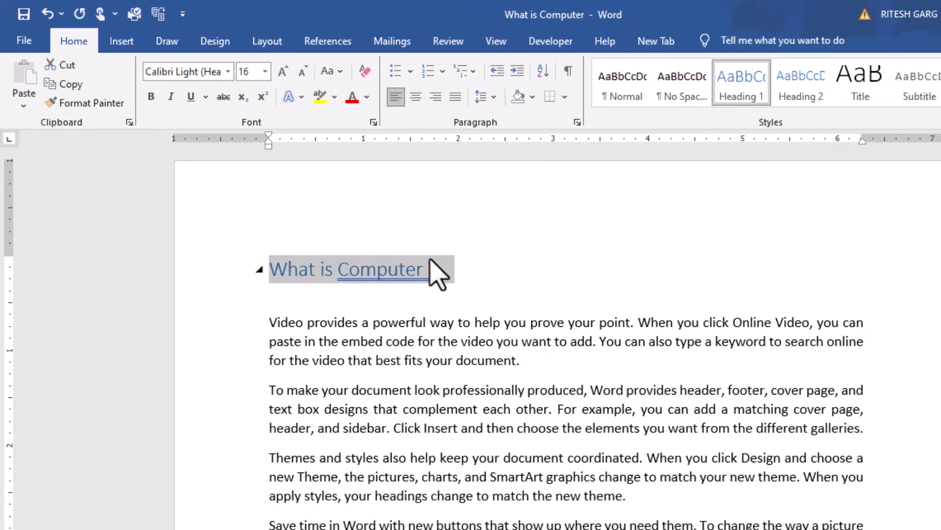
{"action": "left_click", "coordinate": [472, 273]}
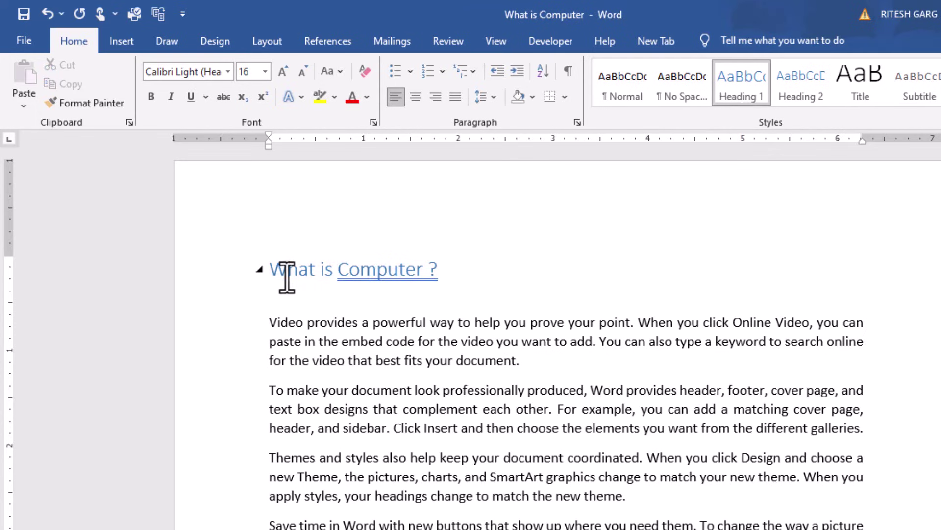
Apply the Heading 1 style to the Input Devices heading
{"action": "scroll", "coordinate": [387, 283], "scroll_direction": "down", "scroll_amount": 5}
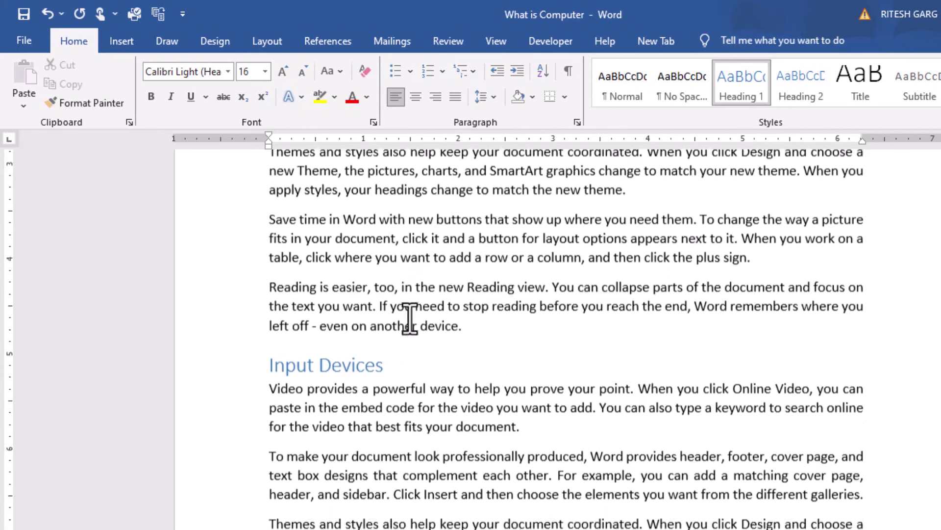
{"action": "scroll", "coordinate": [391, 308], "scroll_direction": "down", "scroll_amount": 1}
{"action": "left_click_drag", "start_coordinate": [381, 294], "coordinate": [274, 296]}
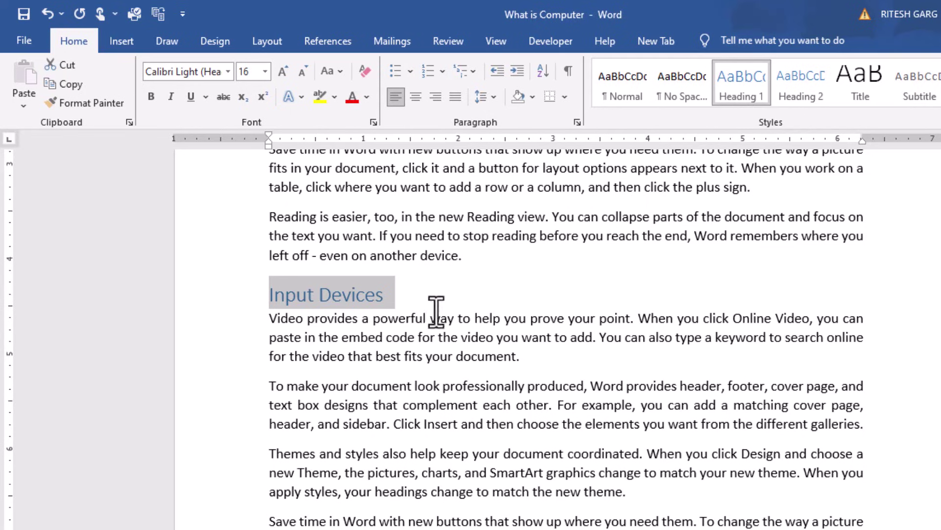
{"action": "left_click", "coordinate": [381, 297]}
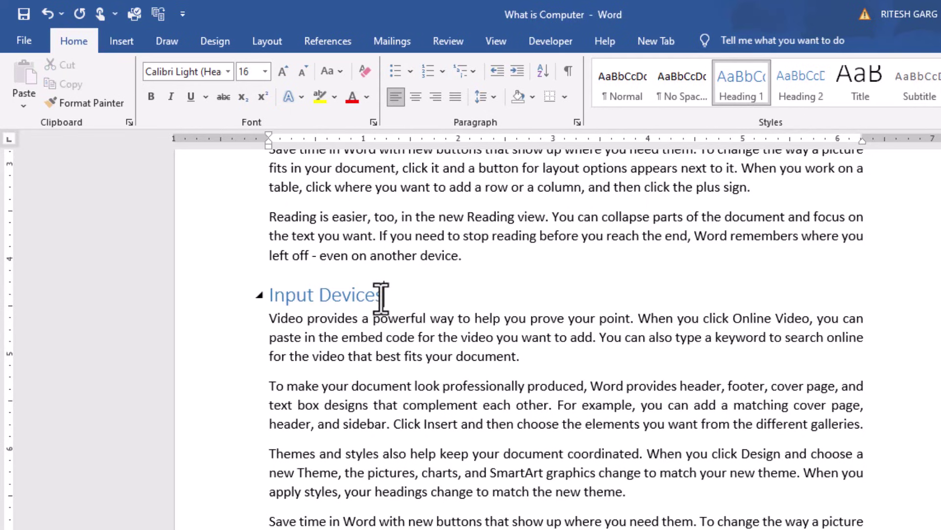
{"action": "scroll", "coordinate": [675, 235], "scroll_direction": "down", "scroll_amount": 5}
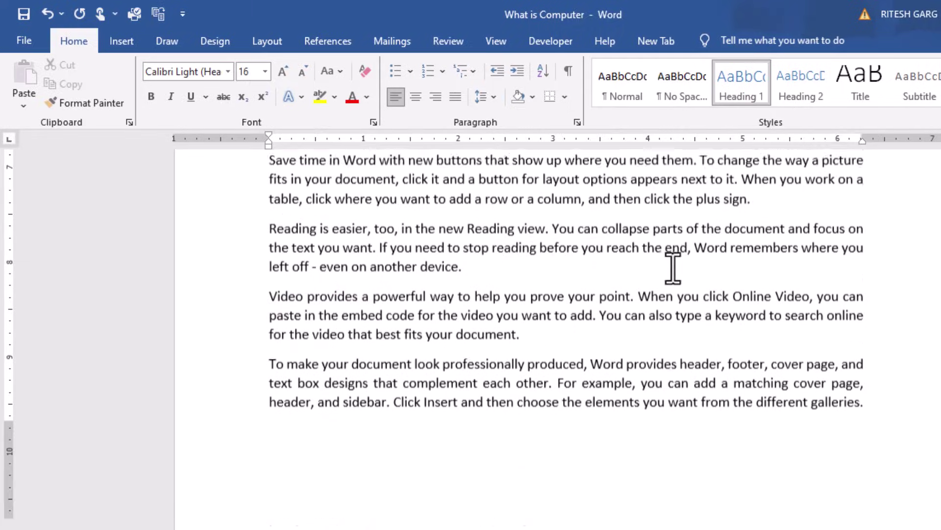
{"action": "scroll", "coordinate": [672, 270], "scroll_direction": "down", "scroll_amount": 5}
{"action": "scroll", "coordinate": [657, 286], "scroll_direction": "down", "scroll_amount": 3}
{"action": "scroll", "coordinate": [559, 263], "scroll_direction": "up", "scroll_amount": 1}
{"action": "scroll", "coordinate": [490, 265], "scroll_direction": "up", "scroll_amount": 1}
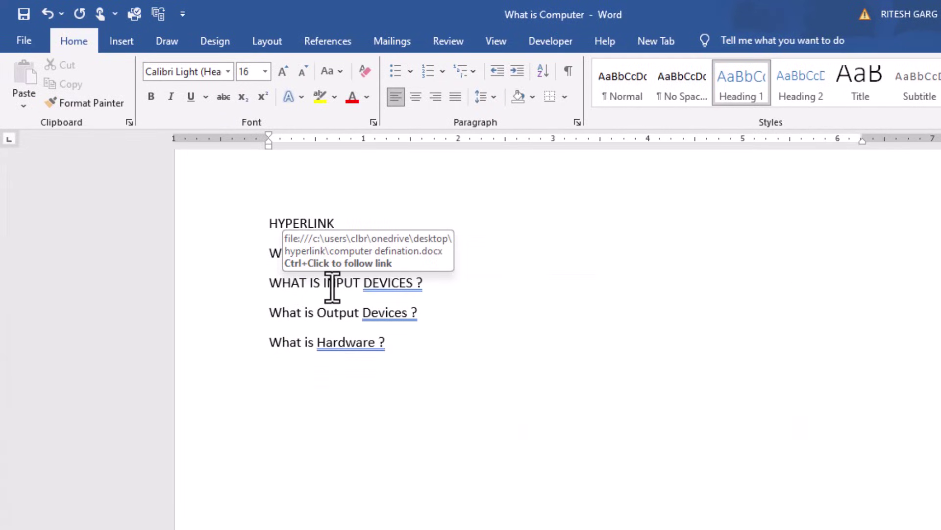
Select the whole WHAT IS COMPUTER ? line and open Edit Hyperlink with Ctrl+K
{"action": "left_click", "coordinate": [431, 283]}
{"action": "triple_click", "coordinate": [376, 257]}
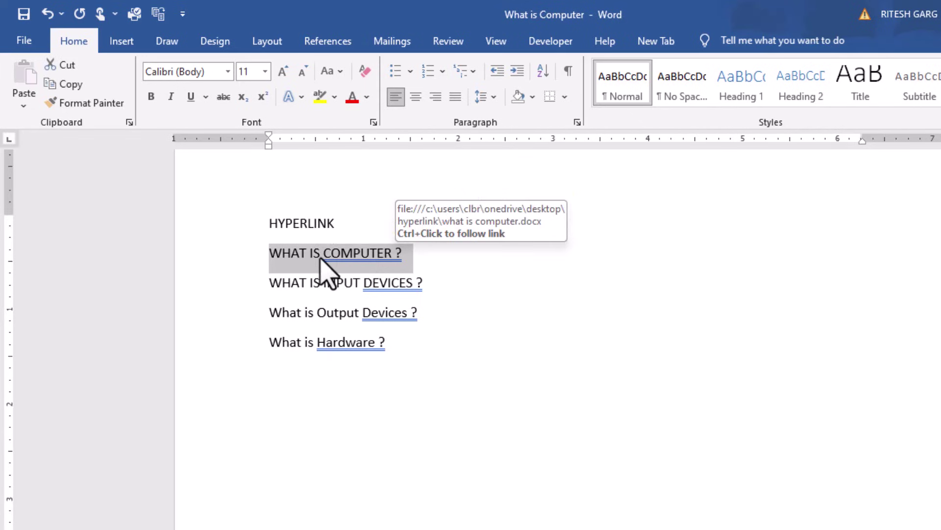
{"action": "key", "text": "ctrl+k"}
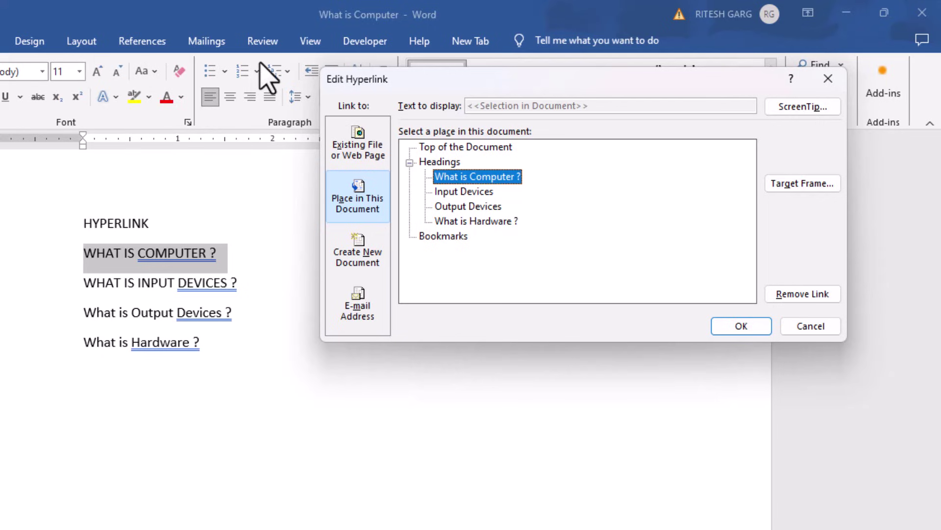
Link WHAT IS COMPUTER ? to the What is Computer ? heading via Place in This Document
{"action": "left_click_drag", "start_coordinate": [578, 84], "coordinate": [400, 125]}
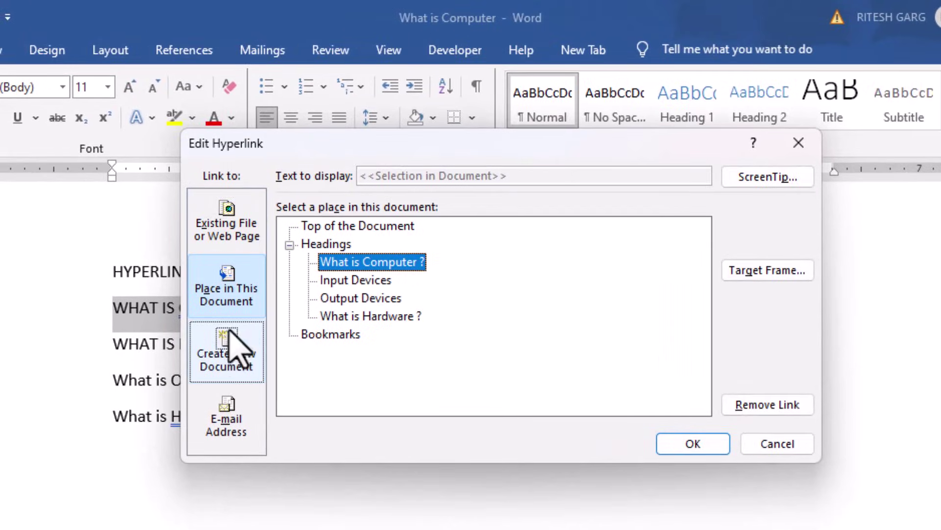
{"action": "left_click", "coordinate": [230, 393]}
{"action": "left_click", "coordinate": [222, 285]}
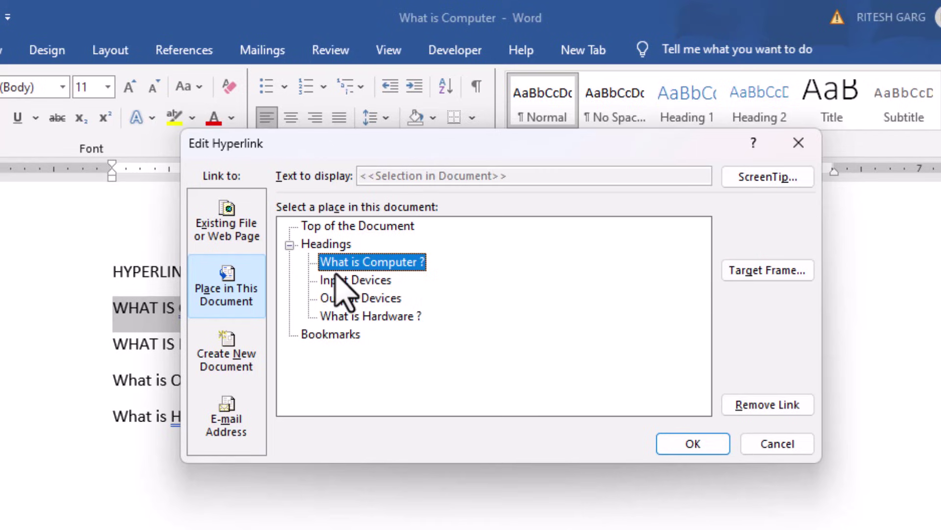
{"action": "left_click", "coordinate": [683, 448]}
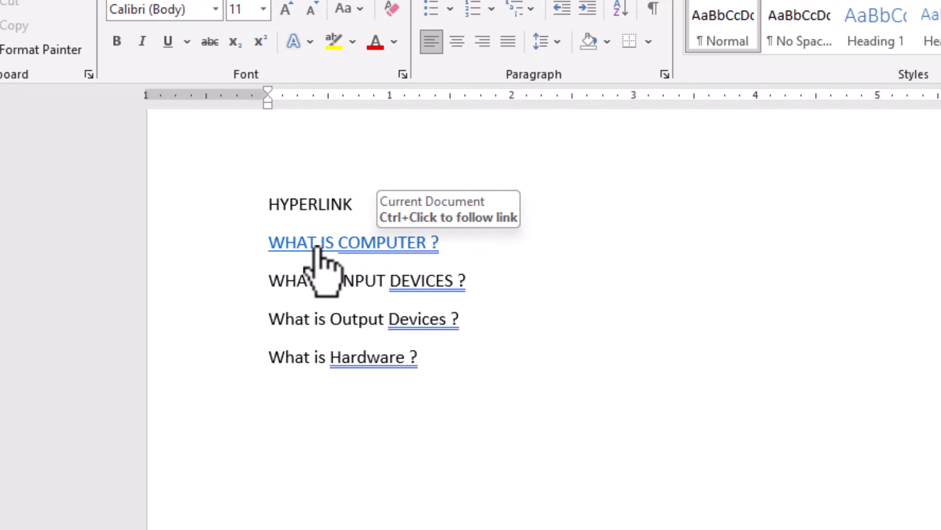
Follow the WHAT IS COMPUTER ? link to its heading, then return to the question list
{"action": "left_click", "coordinate": [316, 248], "text": "ctrl"}
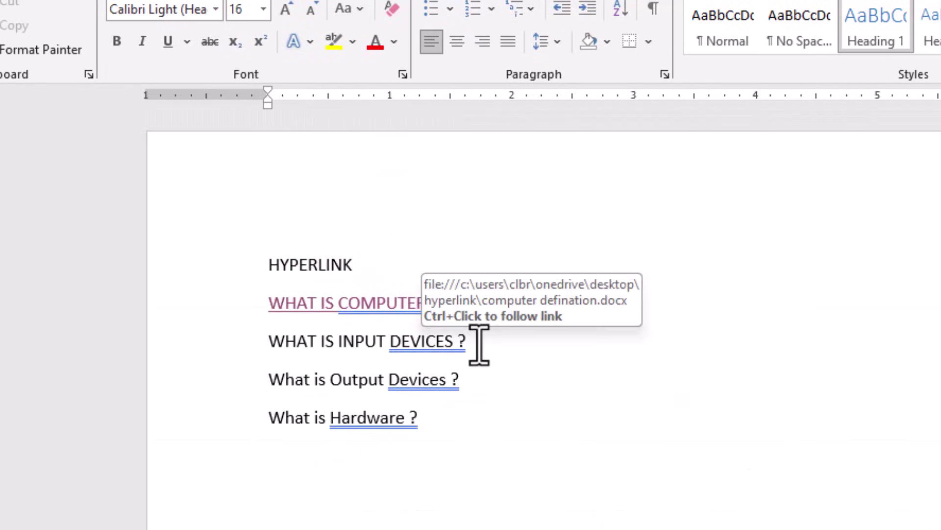
{"action": "left_click_drag", "start_coordinate": [479, 345], "coordinate": [286, 345]}
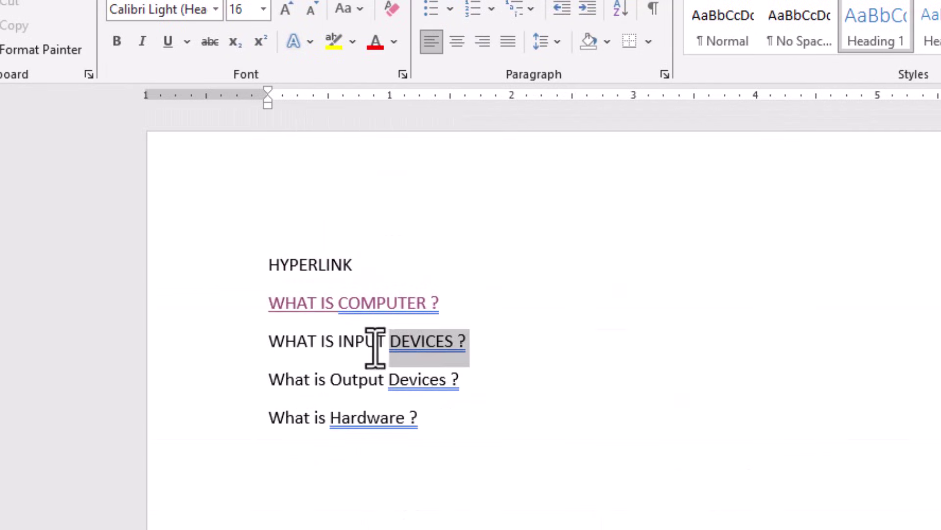
{"action": "triple_click", "coordinate": [469, 391]}
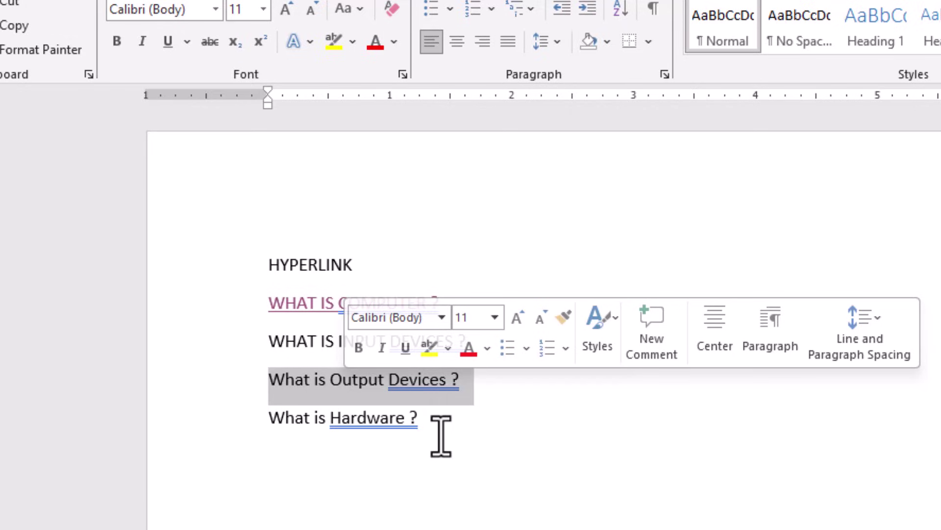
{"action": "left_click", "coordinate": [486, 413]}
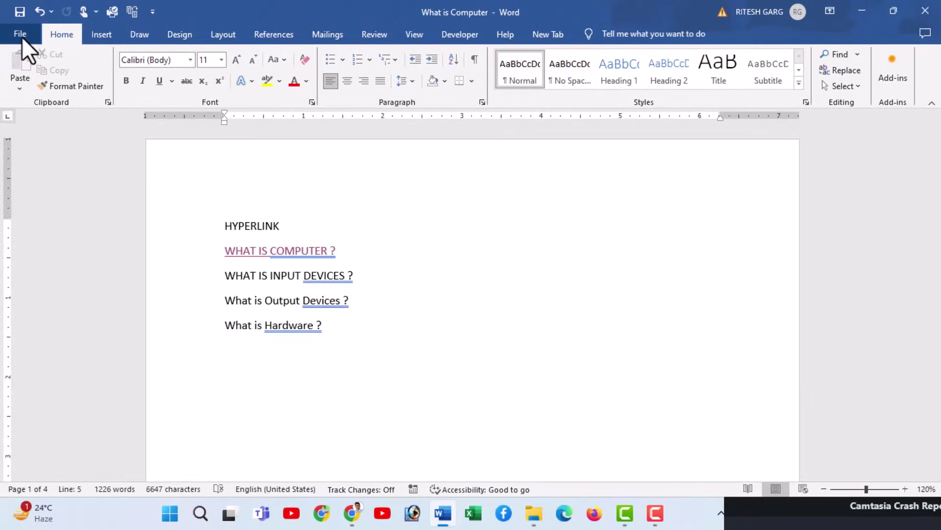
Uncheck 'Use CTRL + Click to follow hyperlink' in Word Options > Advanced
{"action": "left_click", "coordinate": [21, 35]}
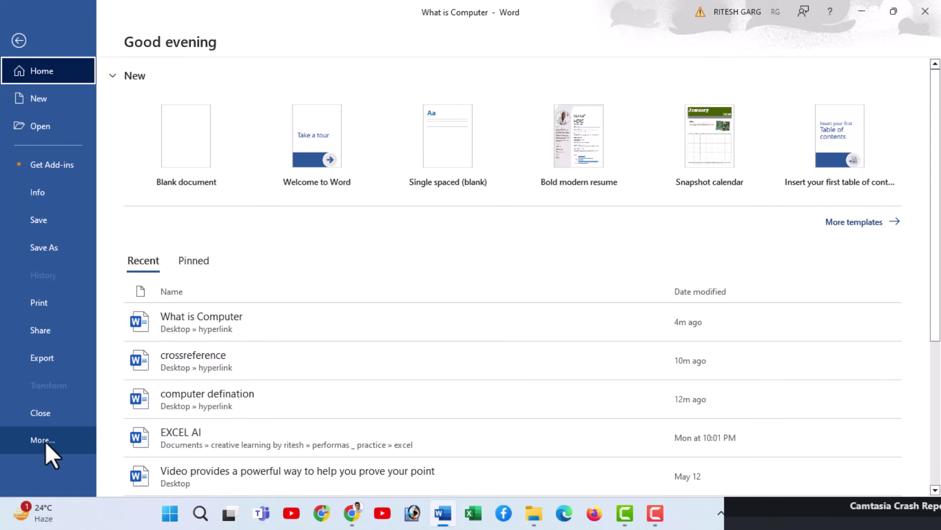
{"action": "left_click", "coordinate": [50, 432]}
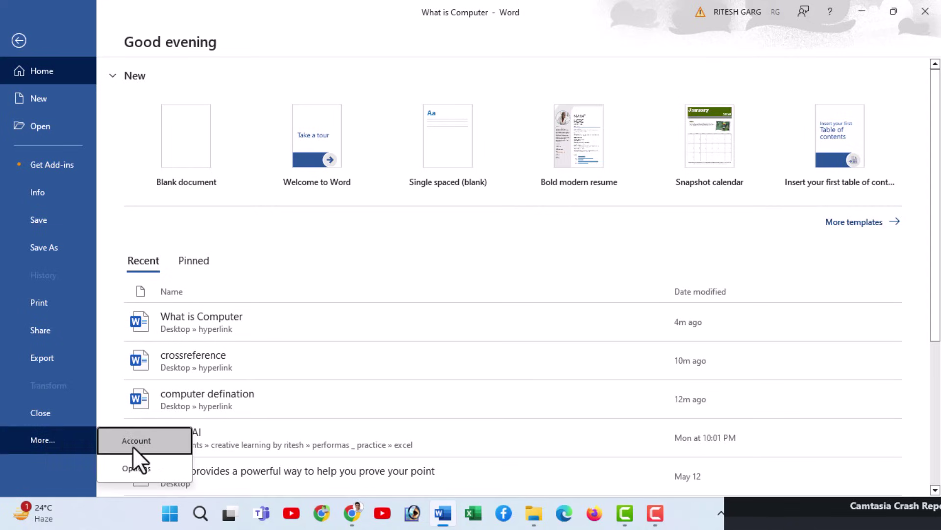
{"action": "left_click", "coordinate": [136, 467]}
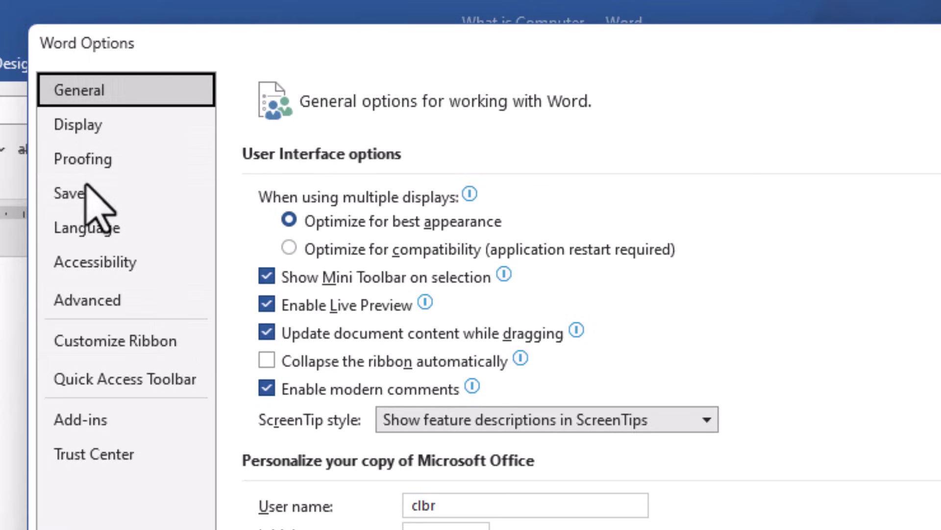
{"action": "left_click", "coordinate": [100, 300]}
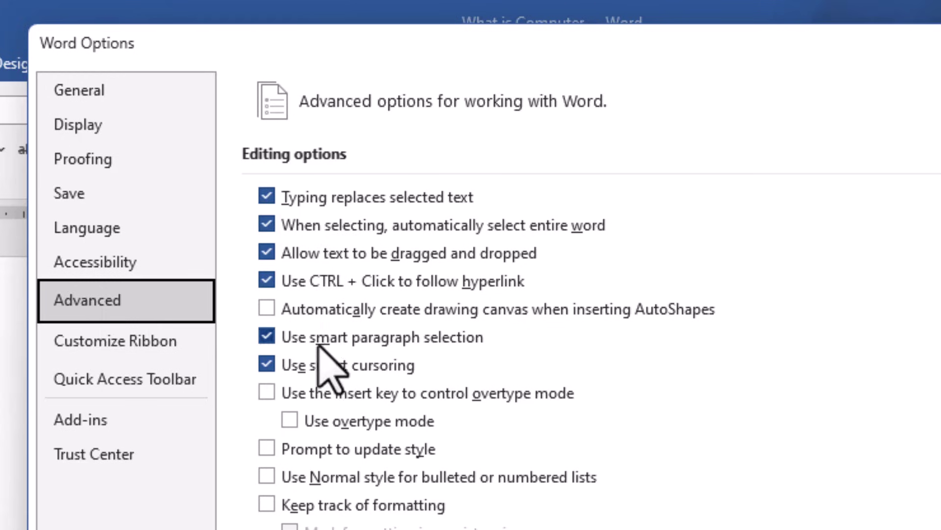
{"action": "left_click", "coordinate": [271, 282]}
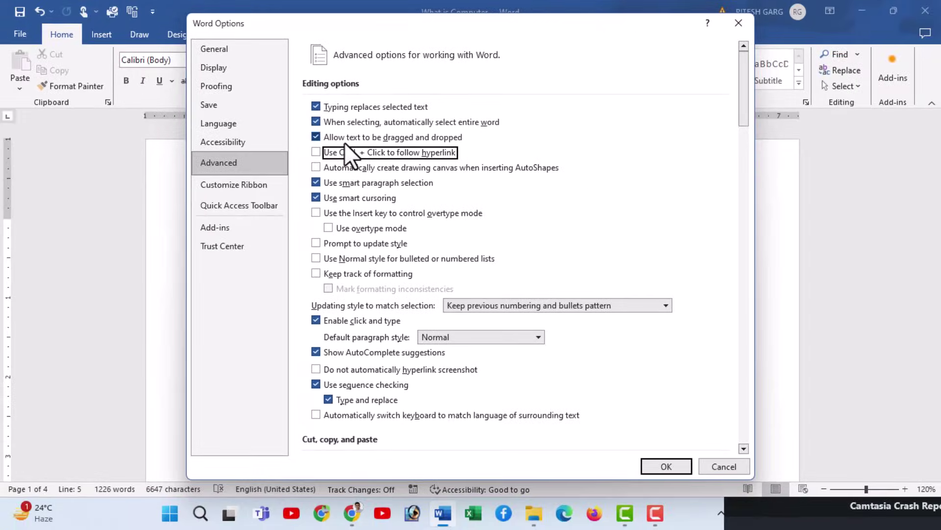
{"action": "left_click", "coordinate": [657, 464]}
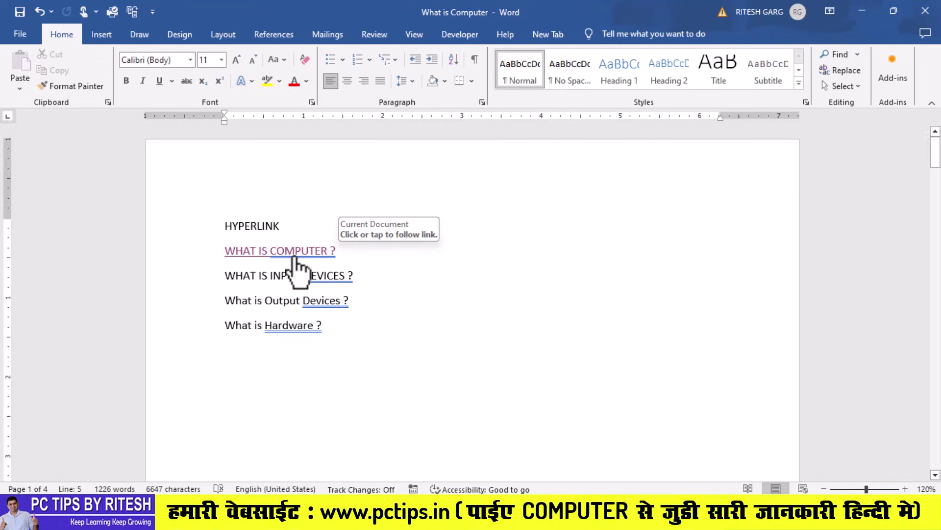
{"action": "left_click", "coordinate": [296, 257]}
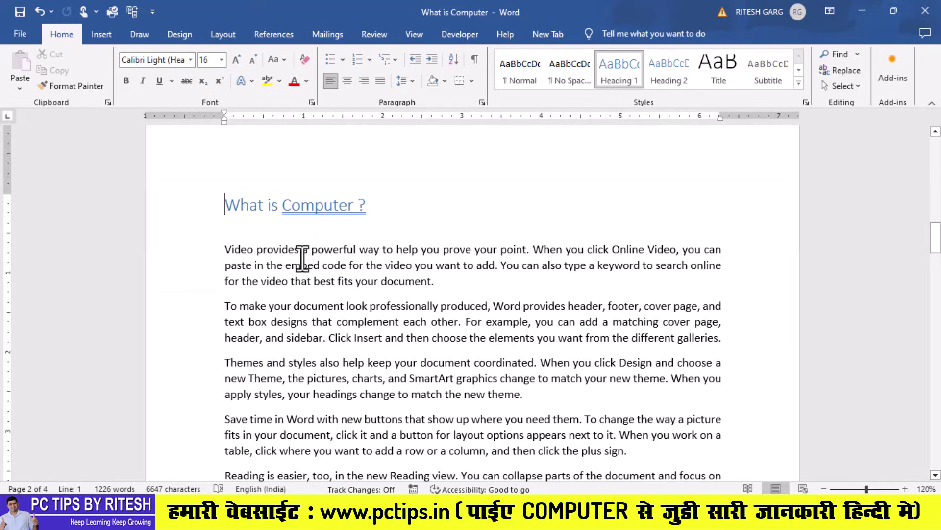
{"action": "scroll", "coordinate": [302, 258], "scroll_direction": "up", "scroll_amount": 3}
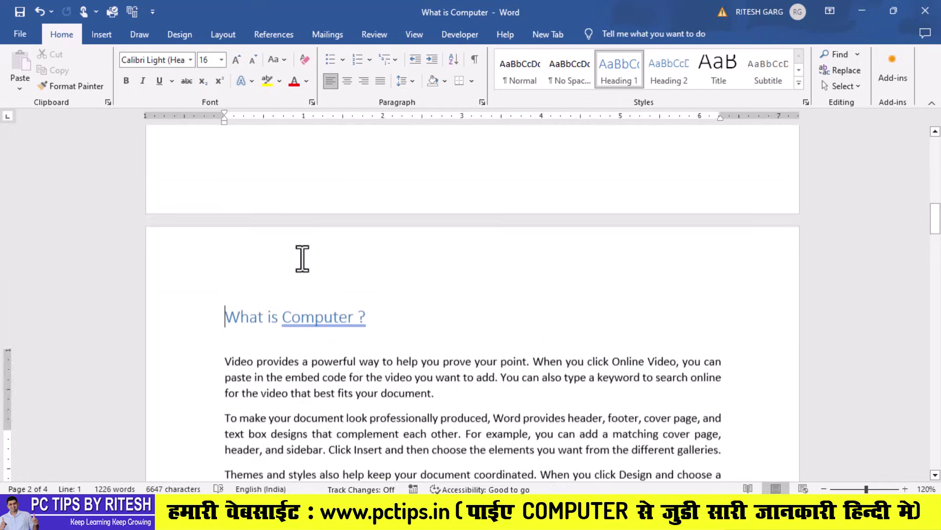
{"action": "scroll", "coordinate": [302, 258], "scroll_direction": "up", "scroll_amount": 5}
{"action": "scroll", "coordinate": [302, 257], "scroll_direction": "up", "scroll_amount": 4}
{"action": "scroll", "coordinate": [302, 260], "scroll_direction": "up", "scroll_amount": 1}
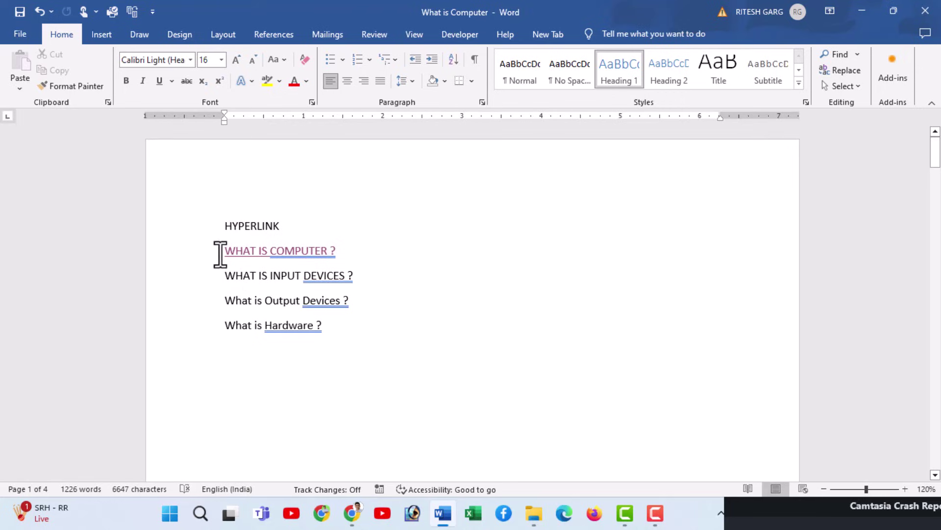
Unlink the four question lines with Ctrl+Shift+F9, then select the WHAT IS COMPUTER ? line
{"action": "left_click_drag", "start_coordinate": [220, 254], "coordinate": [317, 332]}
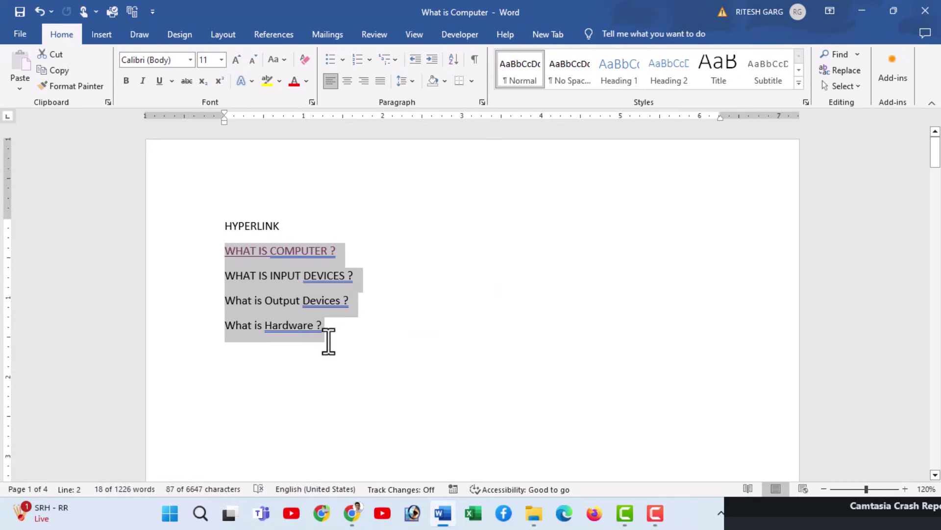
{"action": "key", "text": "ctrl+shift+F9"}
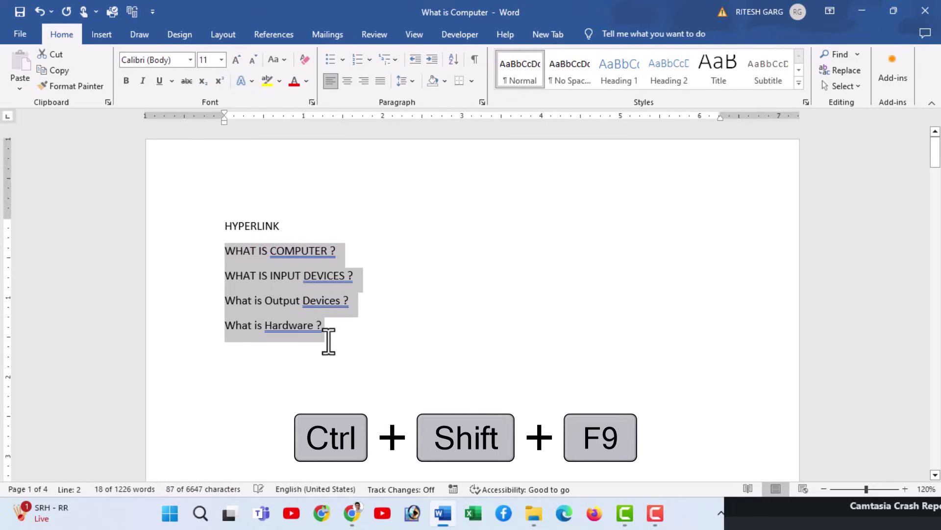
{"action": "left_click", "coordinate": [345, 342]}
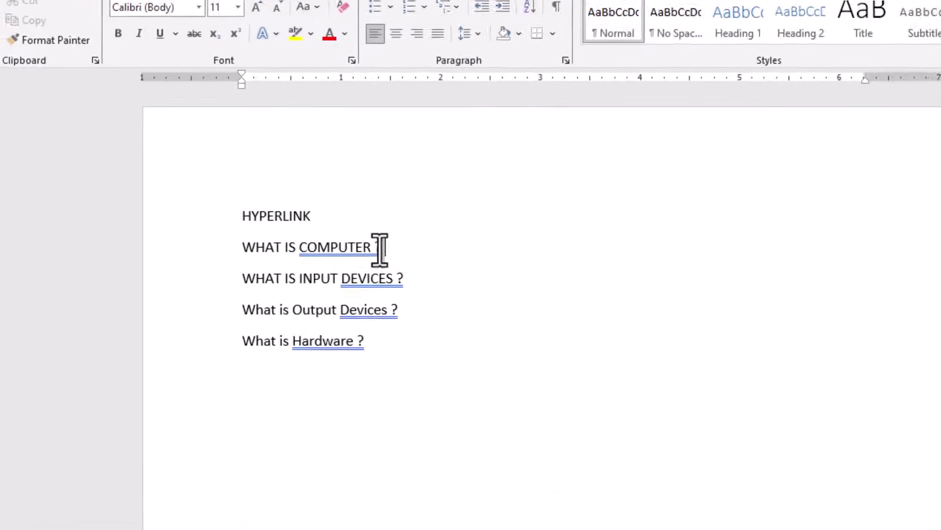
{"action": "left_click_drag", "start_coordinate": [343, 251], "coordinate": [236, 251]}
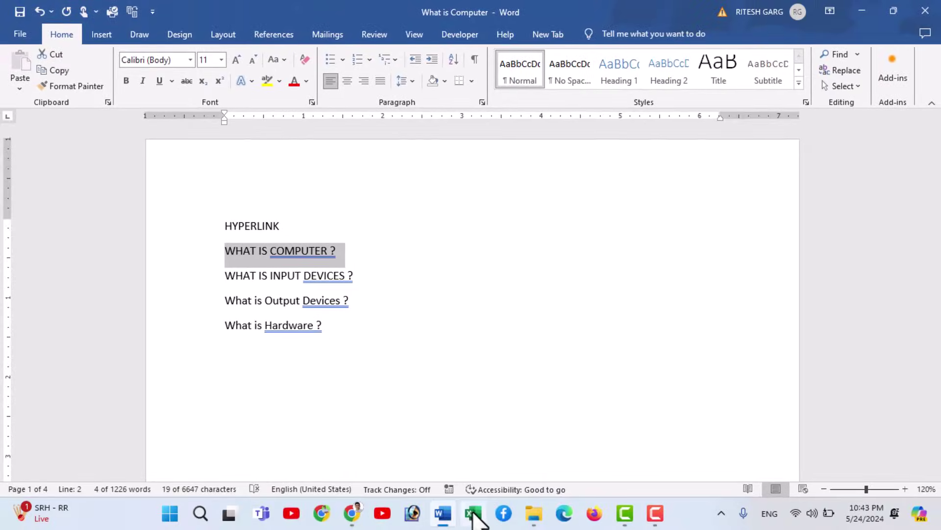
Look at the computer defination file in the hyperlink folder, then return to Word
{"action": "left_click", "coordinate": [534, 513]}
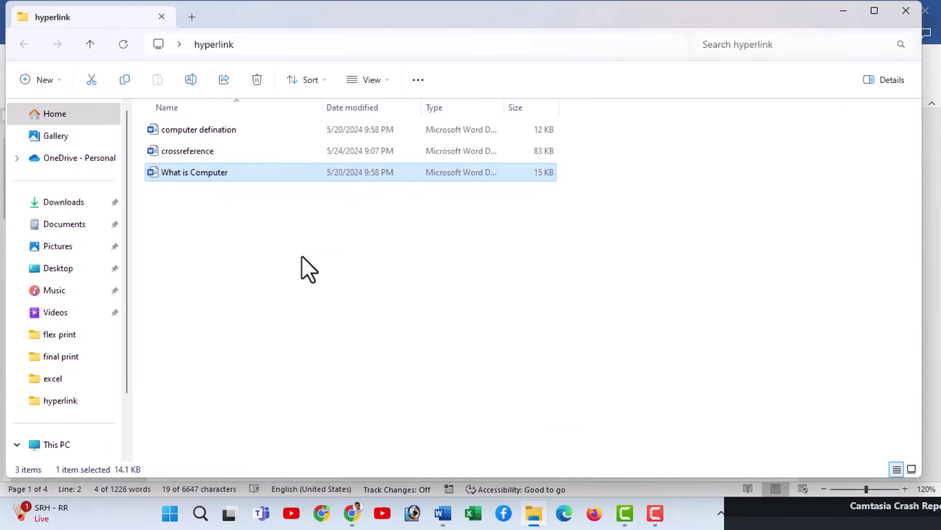
{"action": "left_click", "coordinate": [215, 130]}
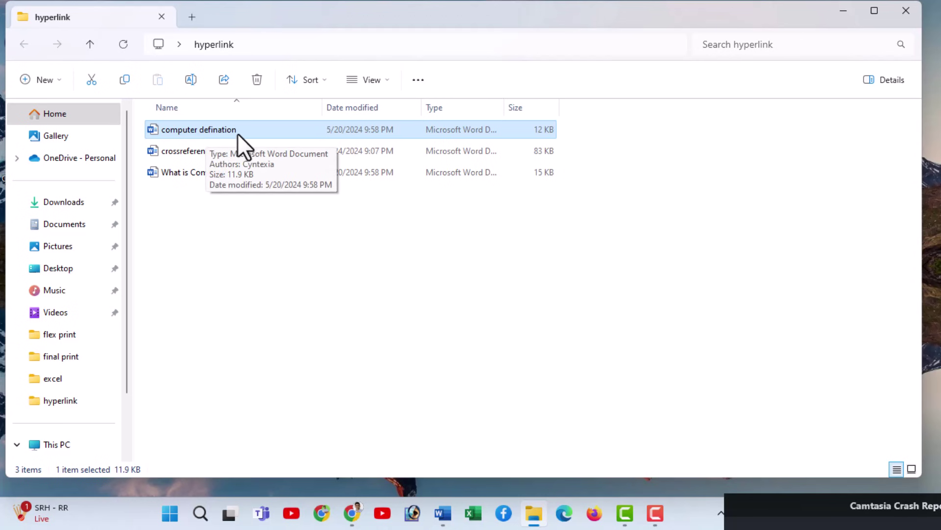
{"action": "left_click", "coordinate": [843, 11]}
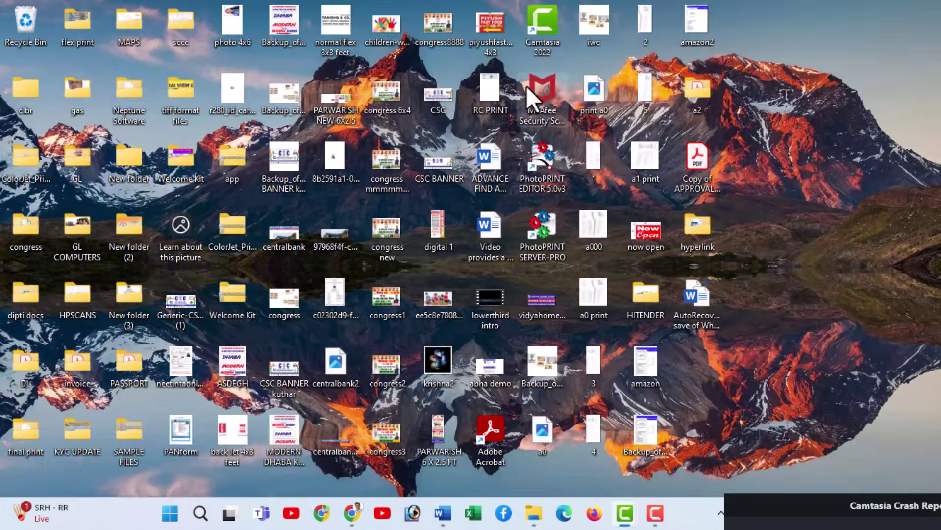
{"action": "left_click", "coordinate": [443, 512]}
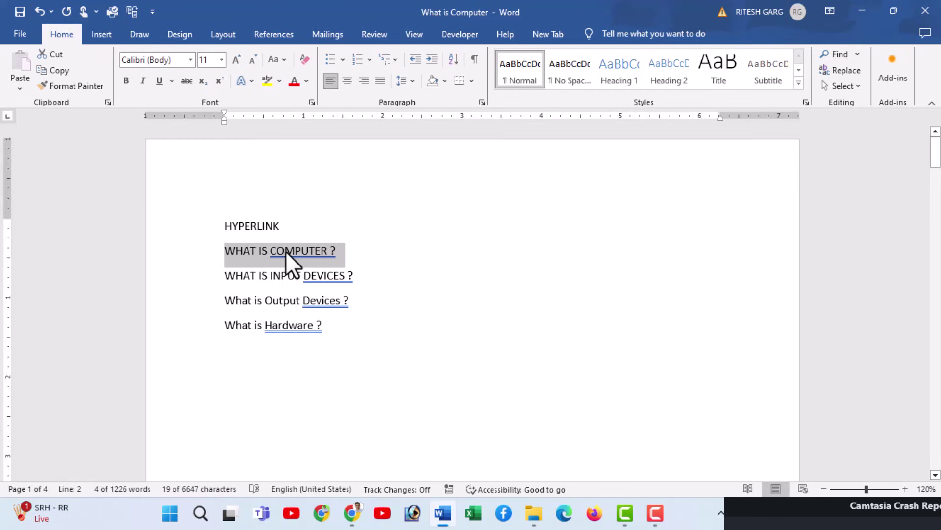
Hyperlink WHAT IS COMPUTER ? to computer defination in the hyperlink folder and follow the link
{"action": "key", "text": "ctrl+k"}
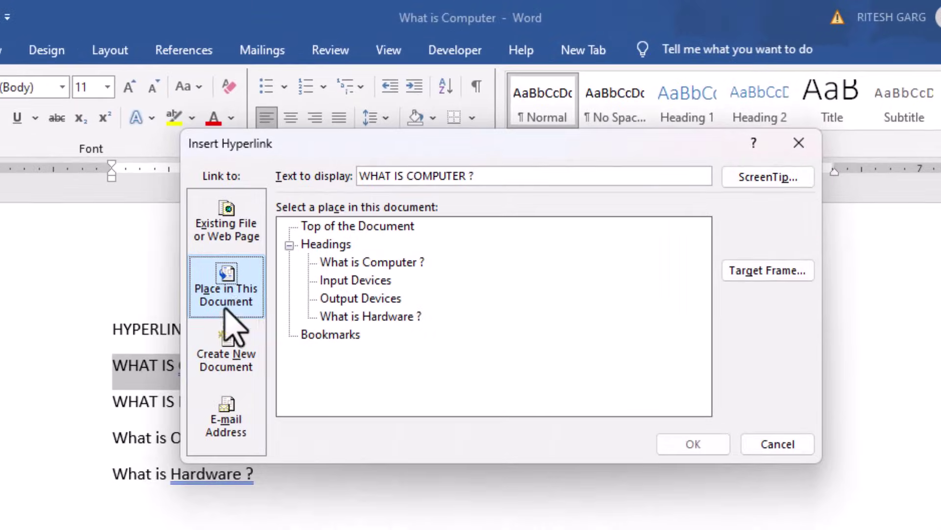
{"action": "left_click", "coordinate": [230, 230]}
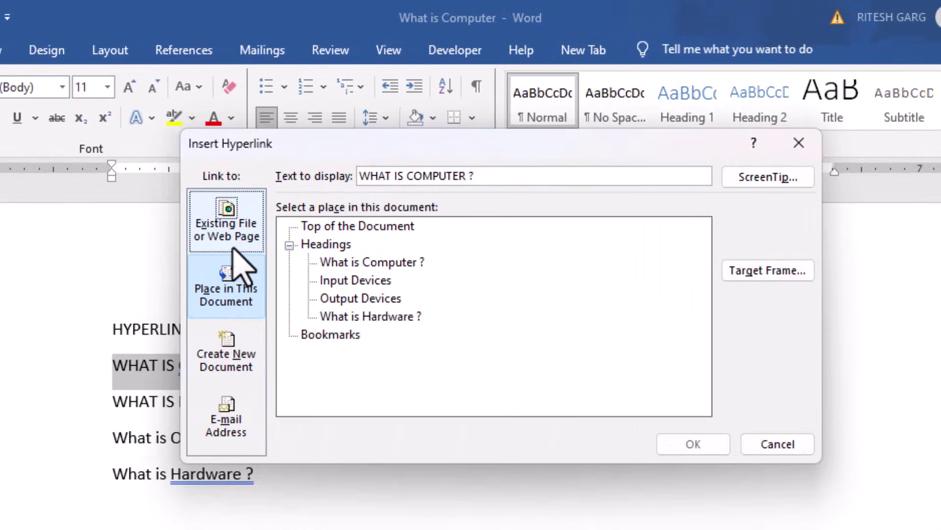
{"action": "left_click", "coordinate": [238, 231]}
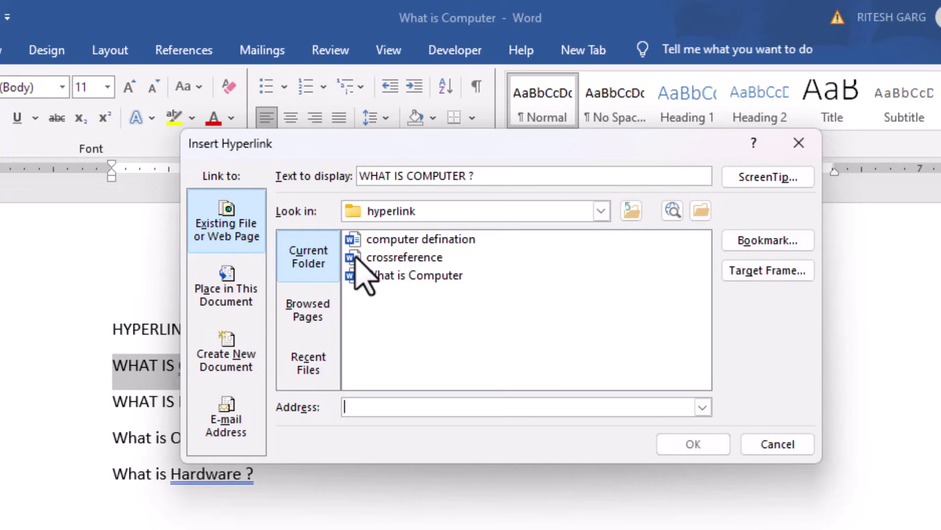
{"action": "left_click", "coordinate": [601, 211]}
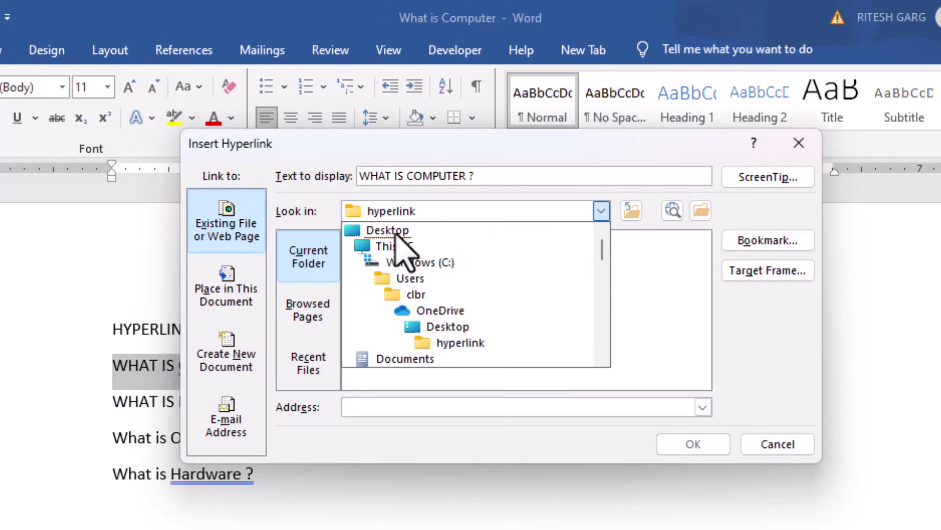
{"action": "left_click", "coordinate": [442, 343]}
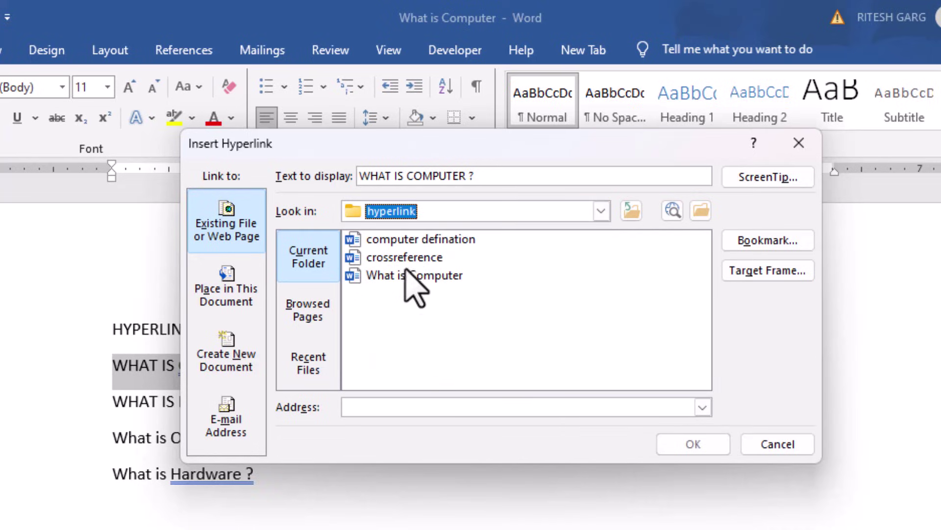
{"action": "left_click", "coordinate": [417, 242]}
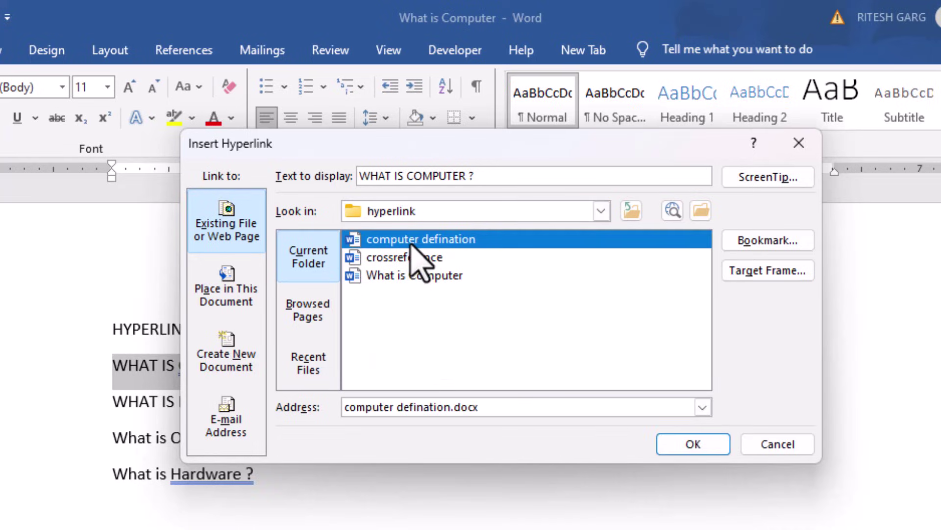
{"action": "left_click", "coordinate": [661, 448]}
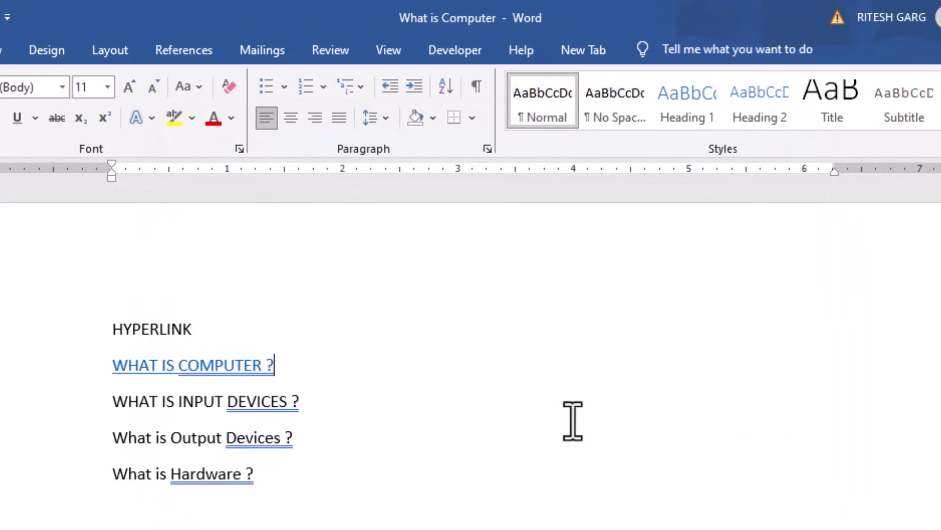
{"action": "mouse_move", "coordinate": [193, 365]}
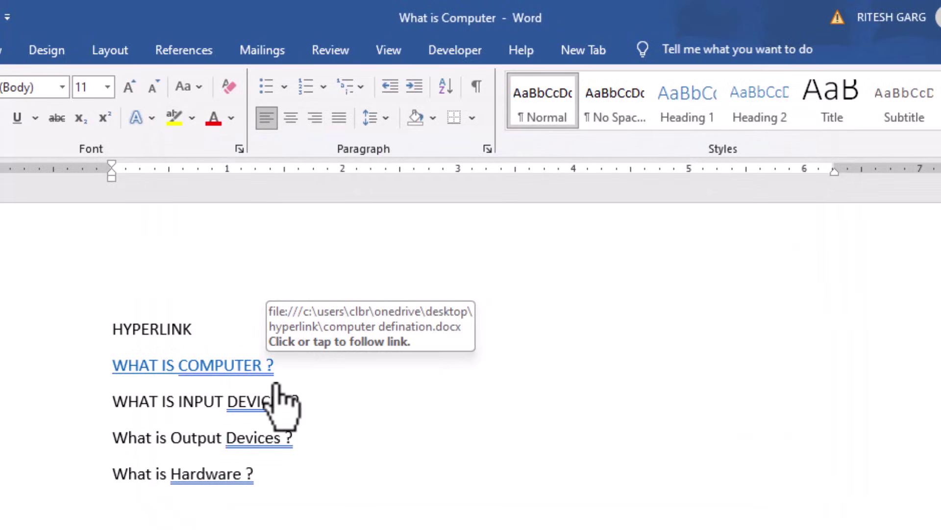
{"action": "left_click", "coordinate": [248, 367]}
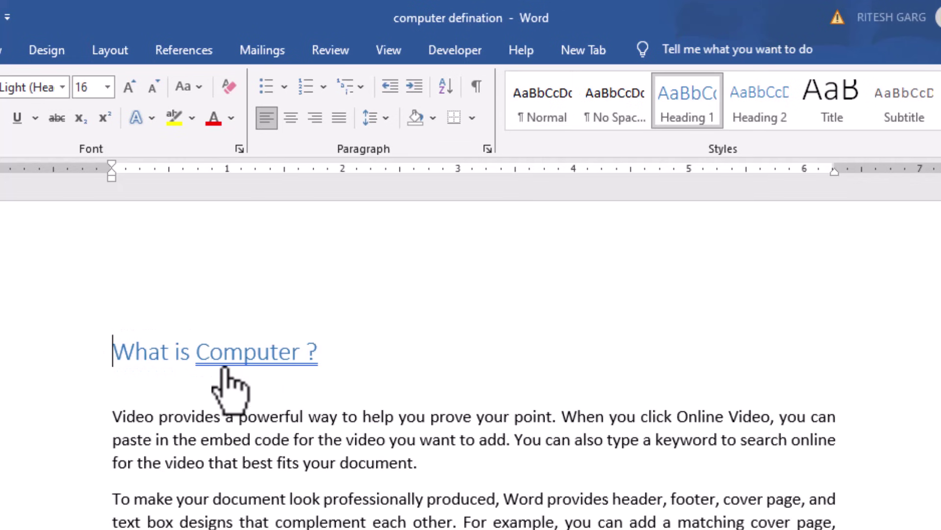
Skim the computer defination document, then minimize it to return to What is Computer
{"action": "scroll", "coordinate": [275, 405], "scroll_direction": "down", "scroll_amount": 10}
{"action": "scroll", "coordinate": [329, 461], "scroll_direction": "down", "scroll_amount": 5}
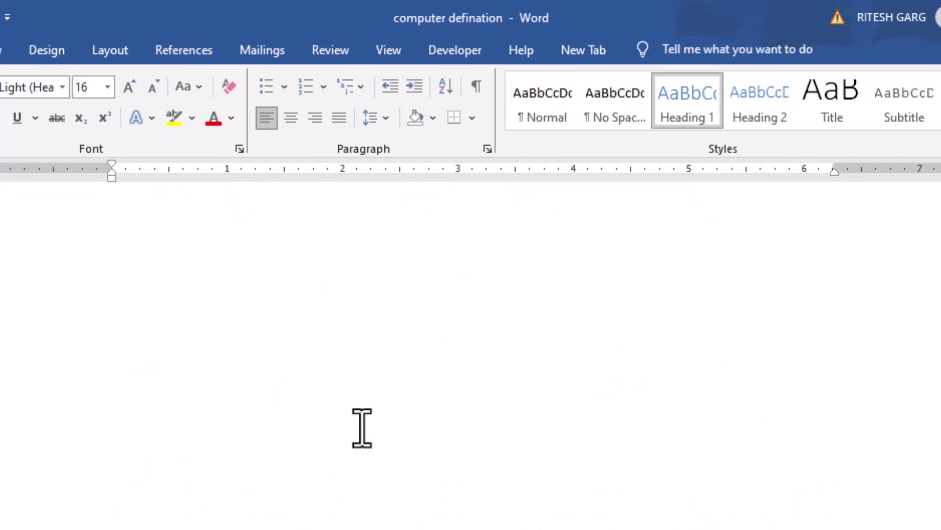
{"action": "scroll", "coordinate": [362, 428], "scroll_direction": "up", "scroll_amount": 15}
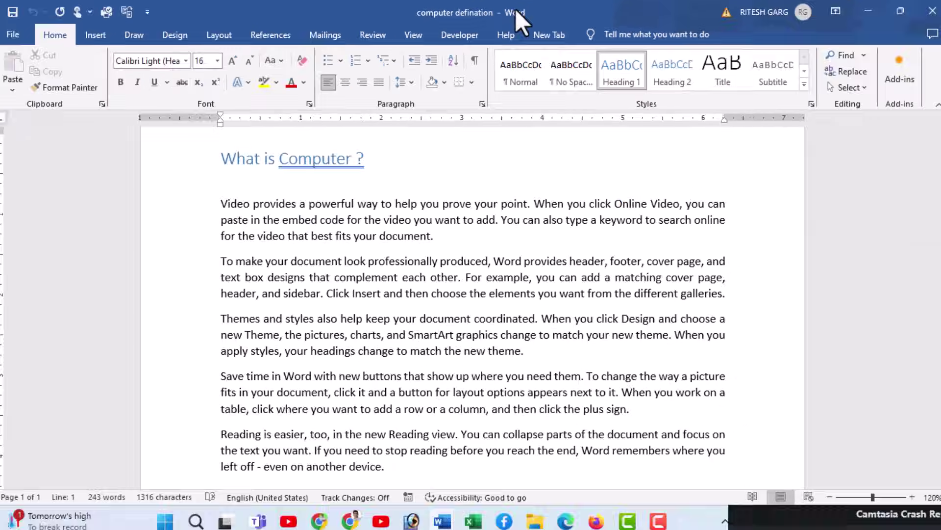
{"action": "left_click", "coordinate": [858, 7]}
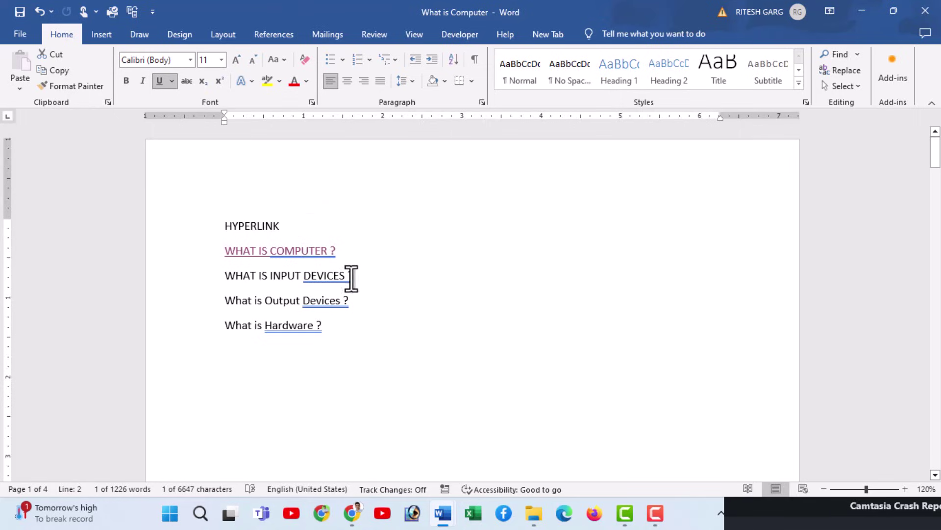
Link WHAT IS INPUT DEVICES ? to a new document named input devices in Desktop\hyperlink
{"action": "left_click_drag", "start_coordinate": [351, 278], "coordinate": [237, 286]}
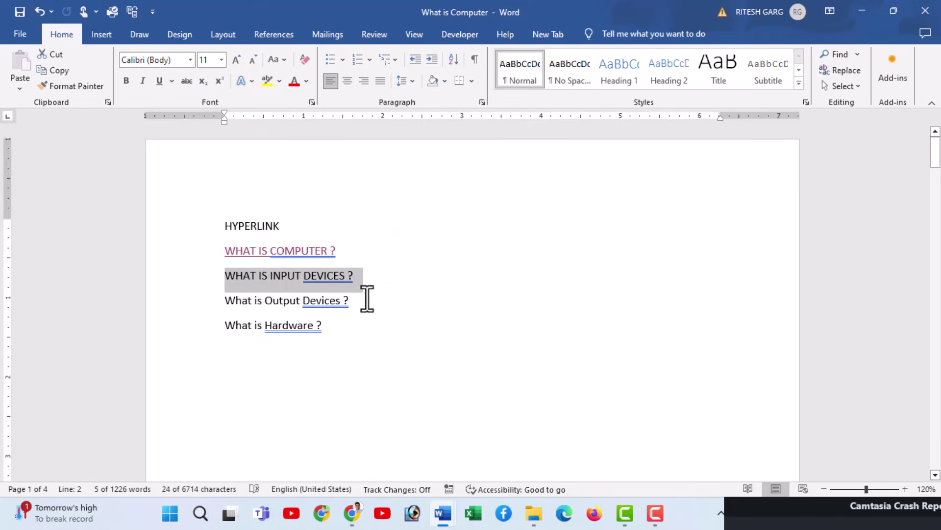
{"action": "key", "text": "ctrl+k"}
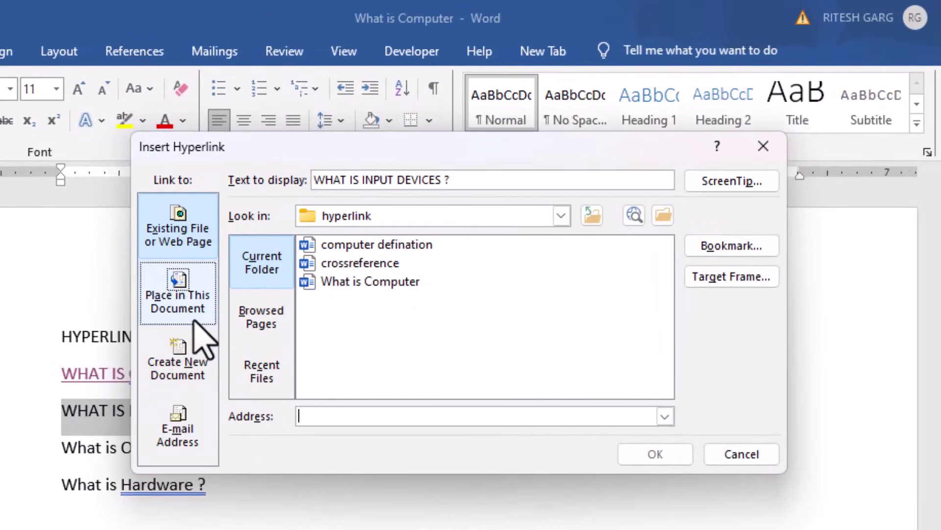
{"action": "left_click", "coordinate": [194, 370]}
{"action": "type", "text": "input devices"}
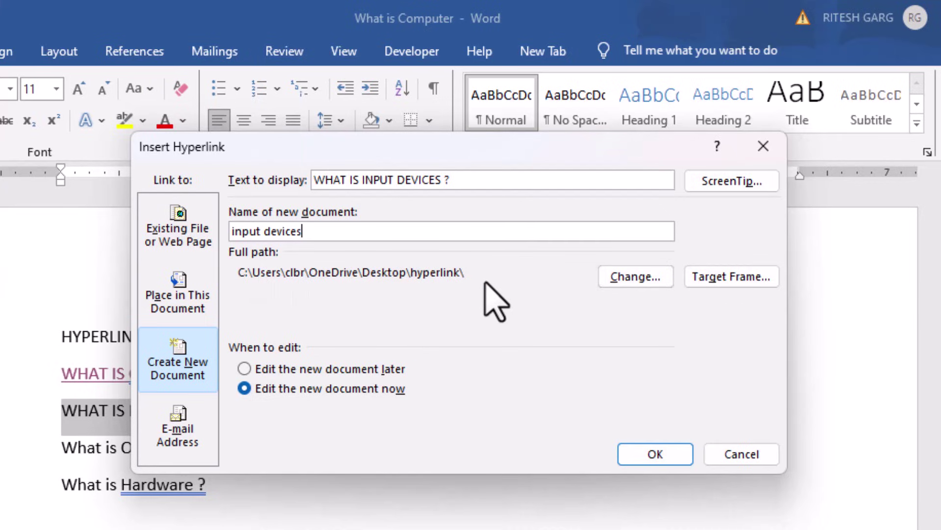
{"action": "left_click", "coordinate": [604, 284]}
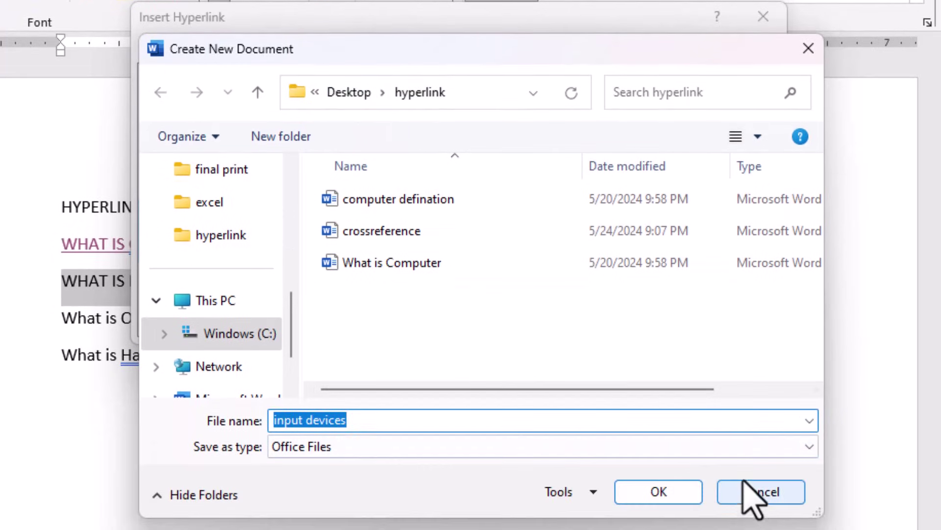
{"action": "left_click", "coordinate": [745, 490]}
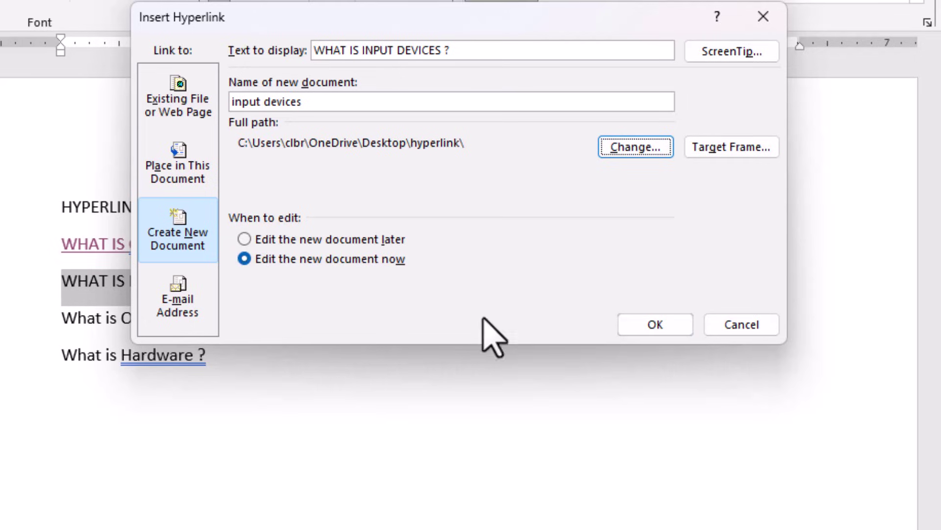
{"action": "left_click", "coordinate": [652, 323]}
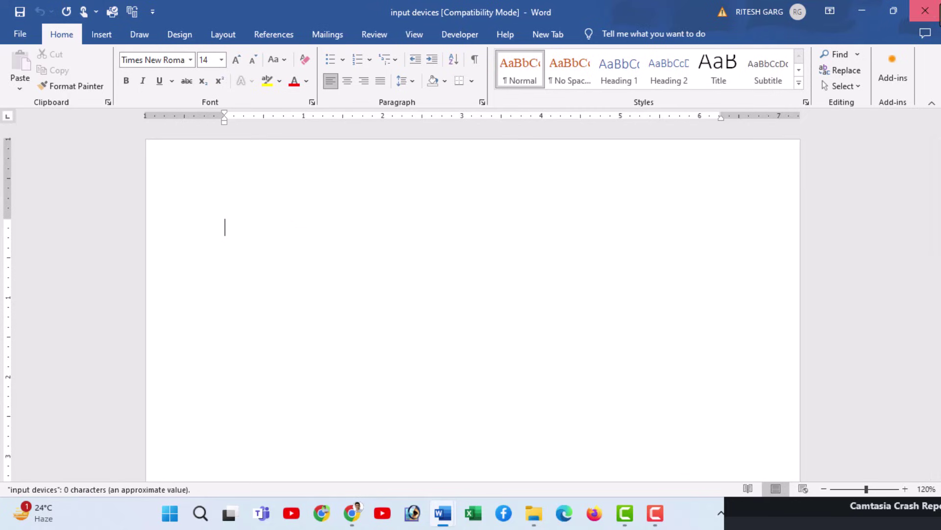
Close the blank input devices window and bring up the Insert ribbon tab
{"action": "left_click", "coordinate": [925, 10]}
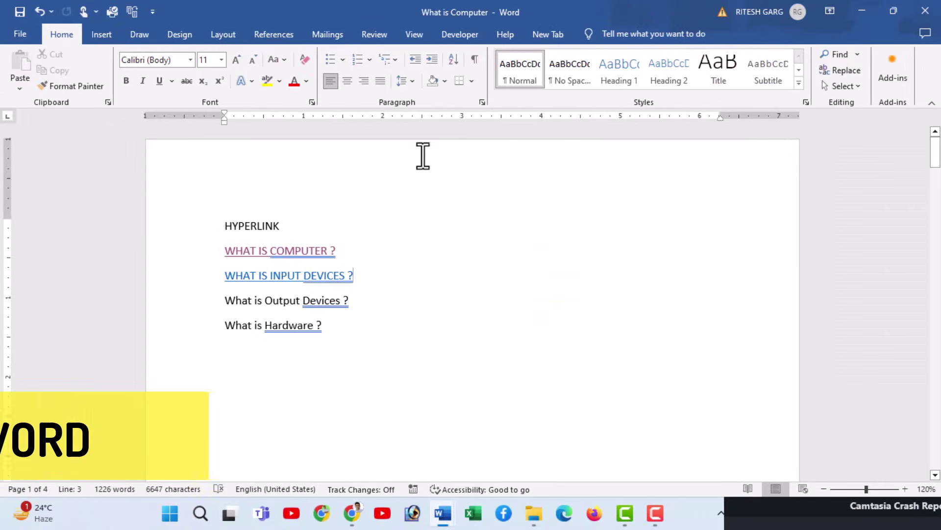
{"action": "left_click", "coordinate": [107, 33]}
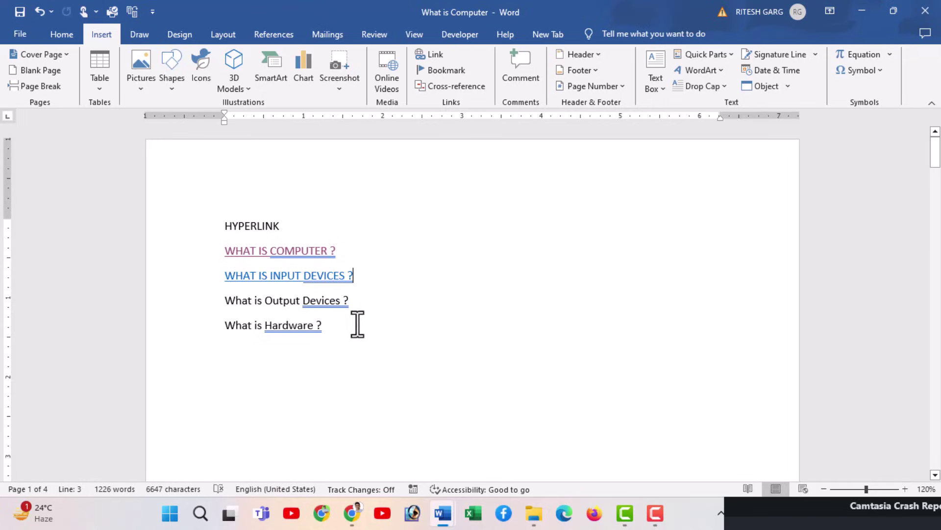
Unlink the question lines from WHAT IS COMPUTER ? to What is Hardware ? with Ctrl+Shift+F9
{"action": "left_click_drag", "start_coordinate": [329, 324], "coordinate": [236, 259]}
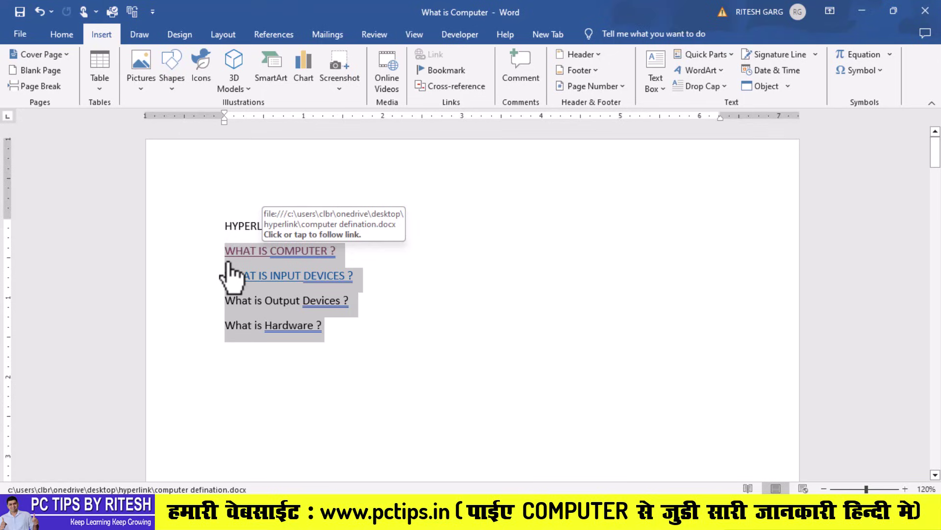
{"action": "key", "text": "ctrl+shift+F9"}
{"action": "left_click", "coordinate": [341, 251]}
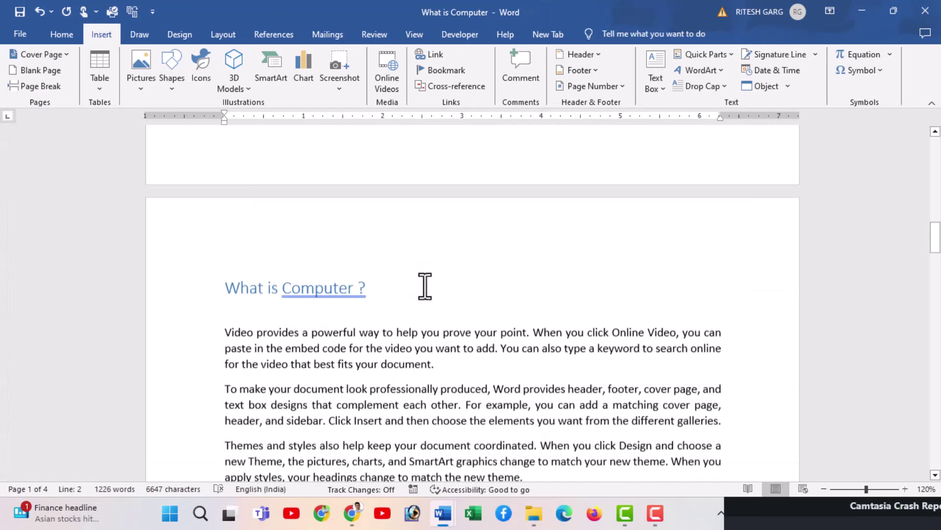
Scroll to the Input Devices heading on page 2 and place the cursor after 'document.'
{"action": "scroll", "coordinate": [425, 286], "scroll_direction": "down", "scroll_amount": 3}
{"action": "scroll", "coordinate": [425, 286], "scroll_direction": "down", "scroll_amount": 1}
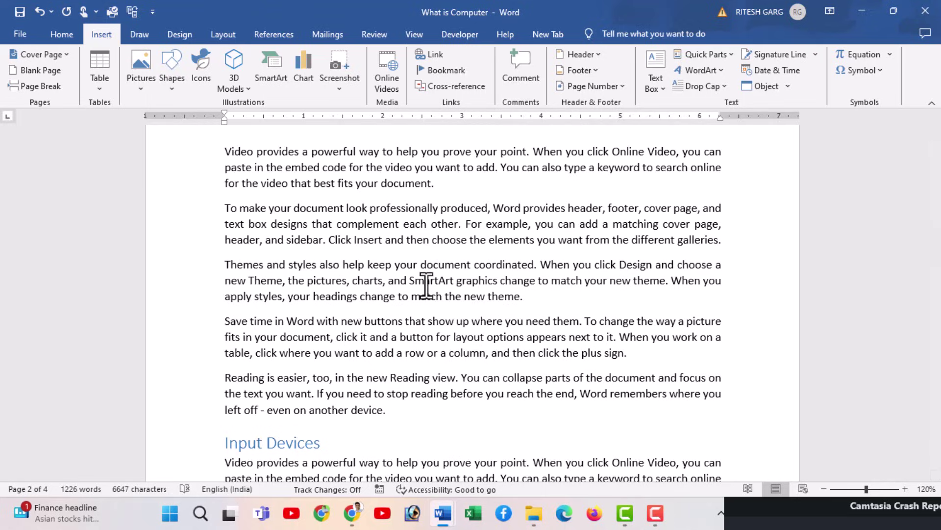
{"action": "scroll", "coordinate": [432, 289], "scroll_direction": "up", "scroll_amount": 6}
{"action": "scroll", "coordinate": [440, 294], "scroll_direction": "up", "scroll_amount": 5}
{"action": "scroll", "coordinate": [441, 297], "scroll_direction": "up", "scroll_amount": 2}
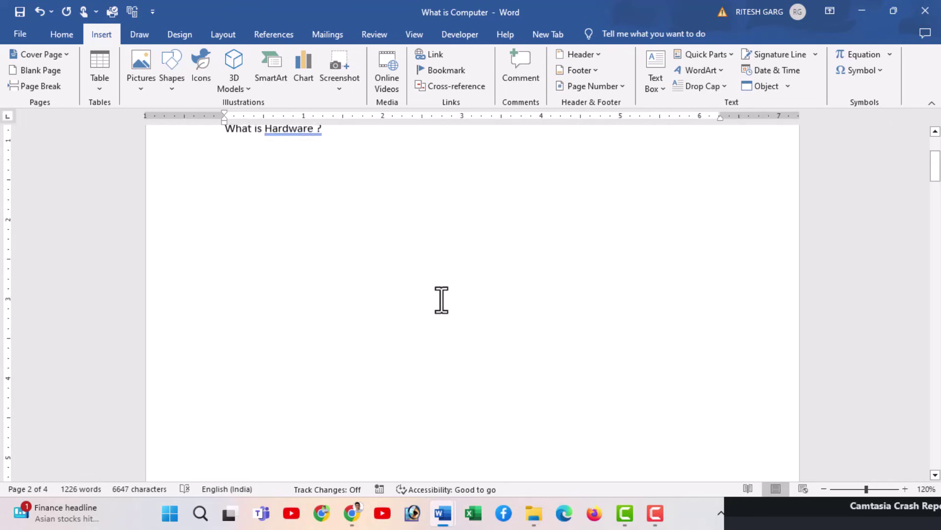
{"action": "scroll", "coordinate": [441, 299], "scroll_direction": "up", "scroll_amount": 3}
{"action": "scroll", "coordinate": [441, 299], "scroll_direction": "down", "scroll_amount": 1}
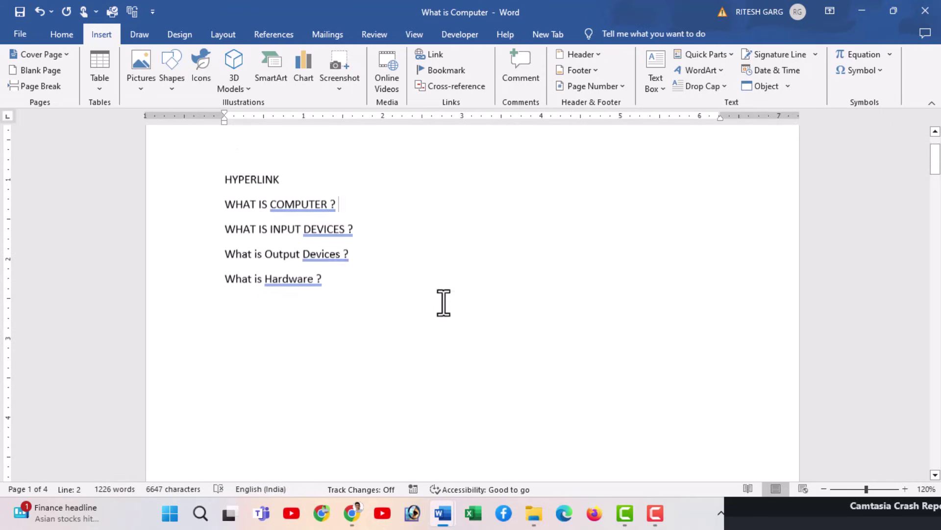
{"action": "scroll", "coordinate": [444, 303], "scroll_direction": "down", "scroll_amount": 3}
{"action": "scroll", "coordinate": [445, 301], "scroll_direction": "down", "scroll_amount": 1}
{"action": "scroll", "coordinate": [448, 298], "scroll_direction": "down", "scroll_amount": 2}
{"action": "scroll", "coordinate": [449, 298], "scroll_direction": "down", "scroll_amount": 5}
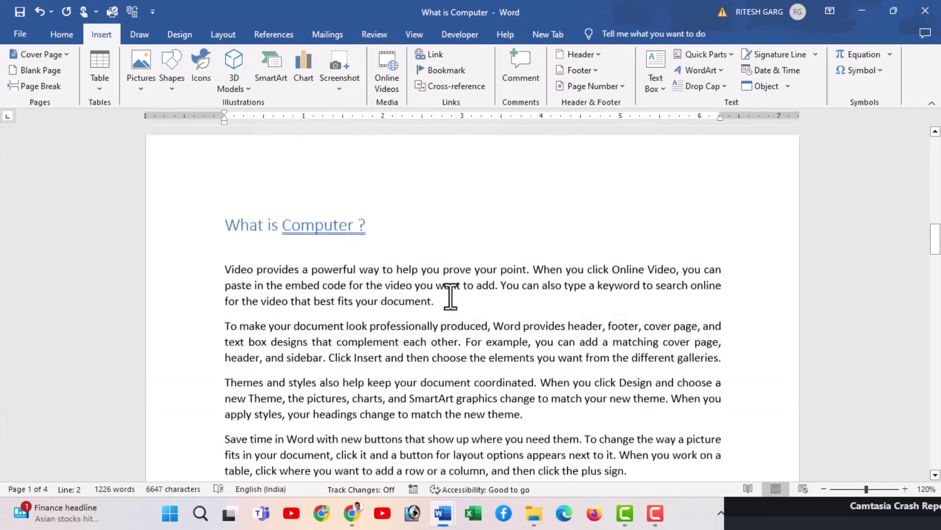
{"action": "scroll", "coordinate": [448, 298], "scroll_direction": "down", "scroll_amount": 3}
{"action": "scroll", "coordinate": [447, 294], "scroll_direction": "down", "scroll_amount": 2}
{"action": "scroll", "coordinate": [446, 260], "scroll_direction": "down", "scroll_amount": 3}
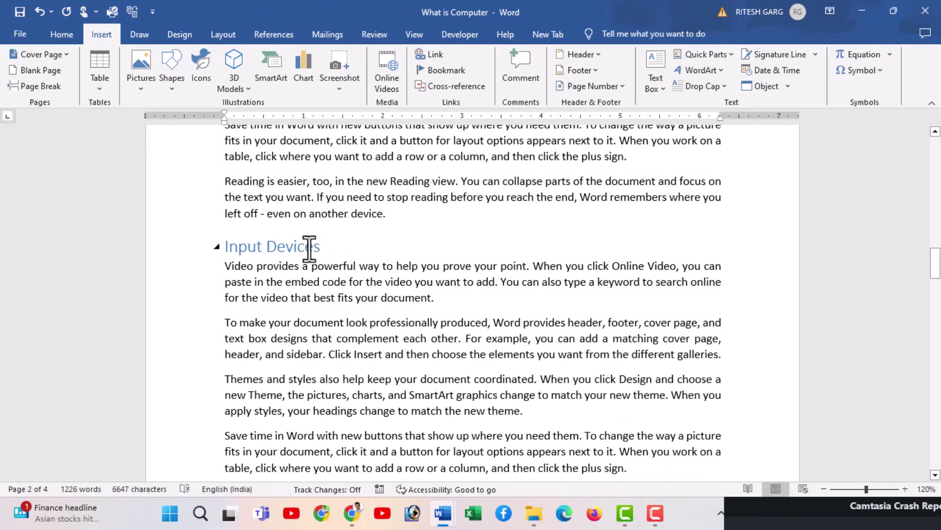
{"action": "scroll", "coordinate": [336, 270], "scroll_direction": "down", "scroll_amount": 1}
{"action": "scroll", "coordinate": [364, 245], "scroll_direction": "down", "scroll_amount": 2}
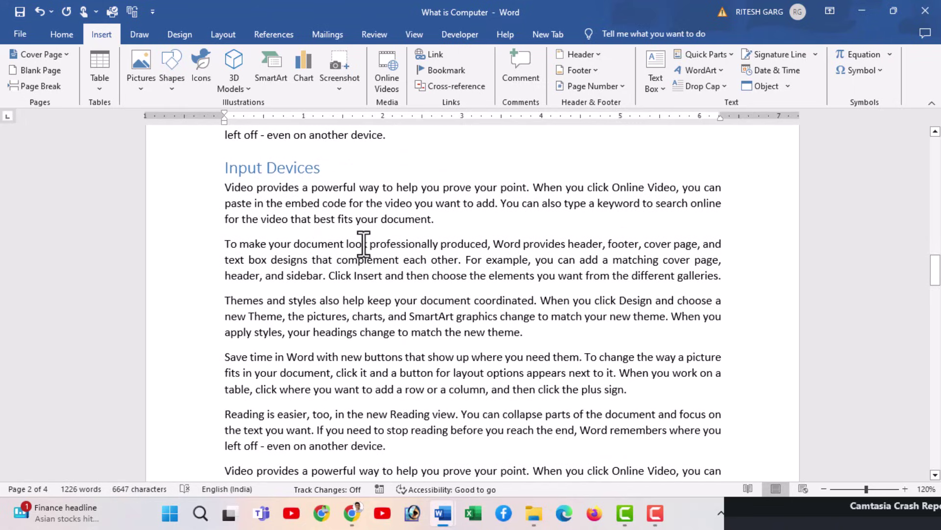
{"action": "left_click", "coordinate": [437, 219]}
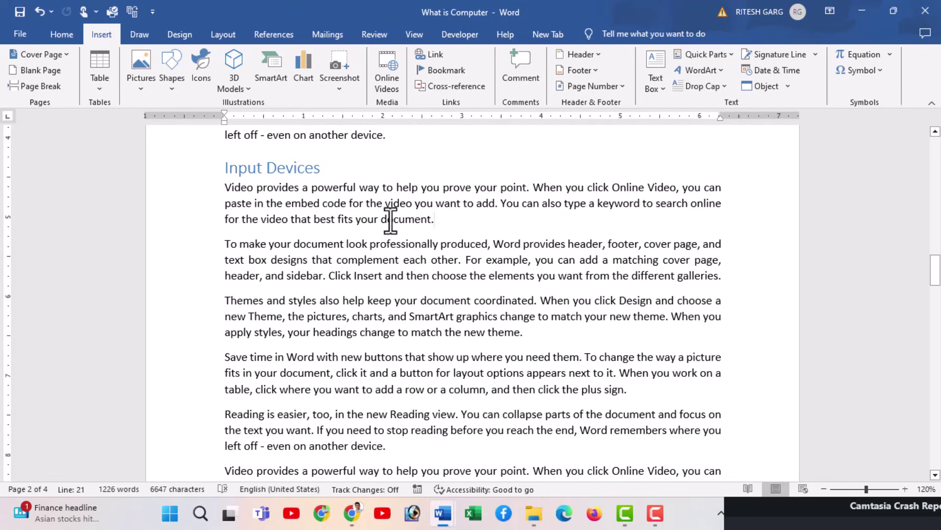
Add a bookmark named input on the word 'document' ending the first Input Devices paragraph
{"action": "left_click_drag", "start_coordinate": [382, 220], "coordinate": [432, 220]}
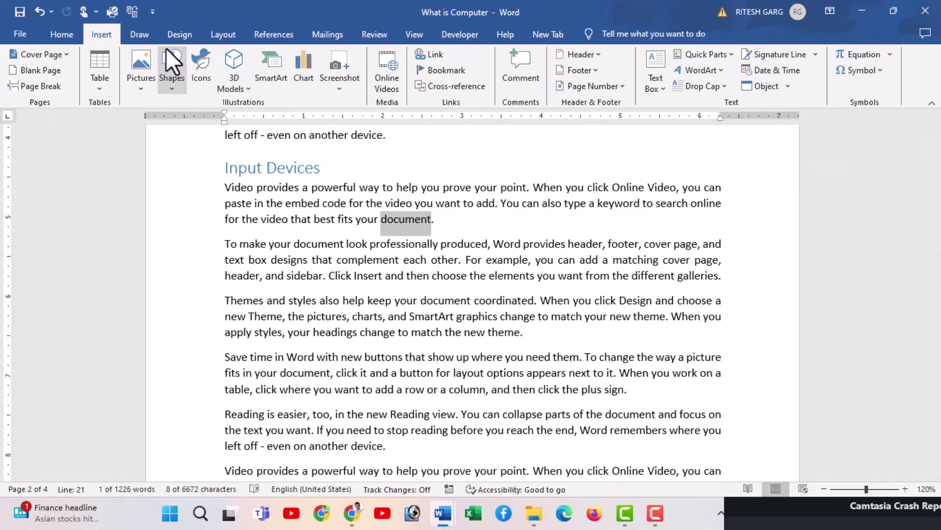
{"action": "left_click", "coordinate": [427, 71]}
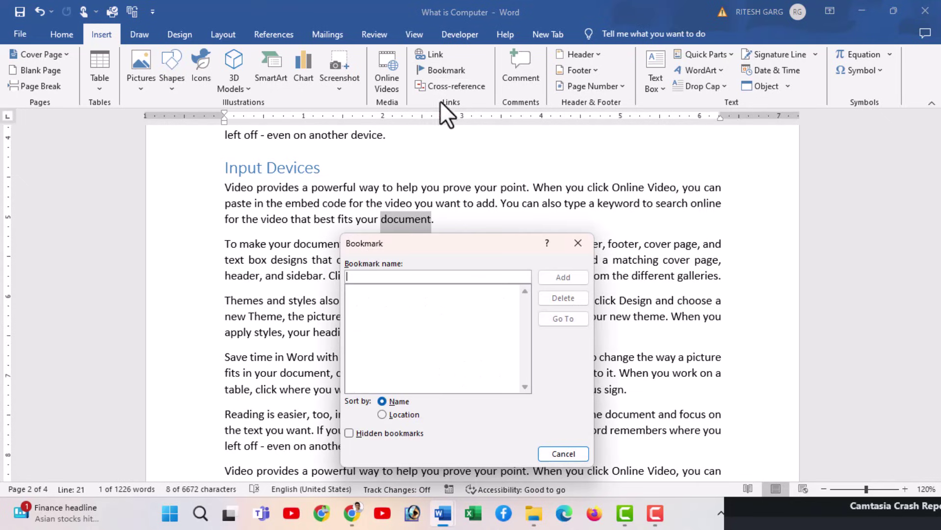
{"action": "left_click", "coordinate": [579, 245]}
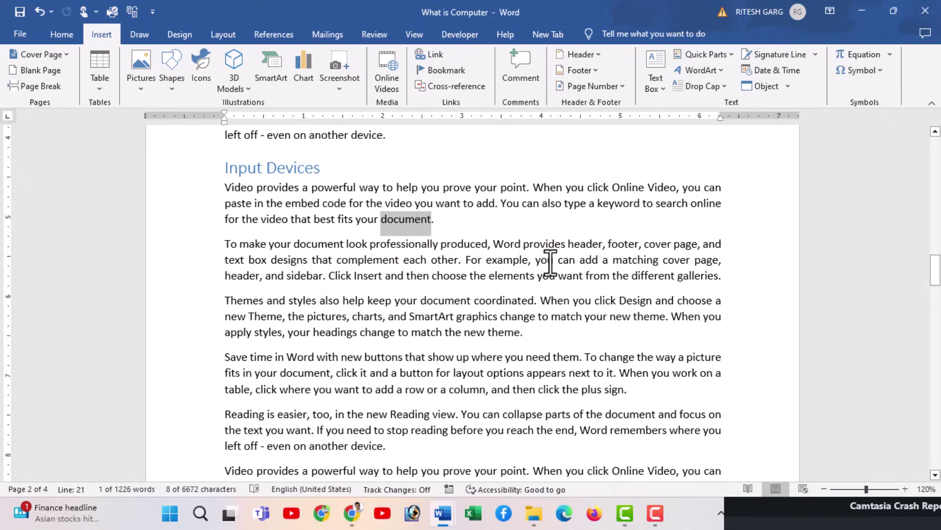
{"action": "key", "text": "ctrl+shift+F5"}
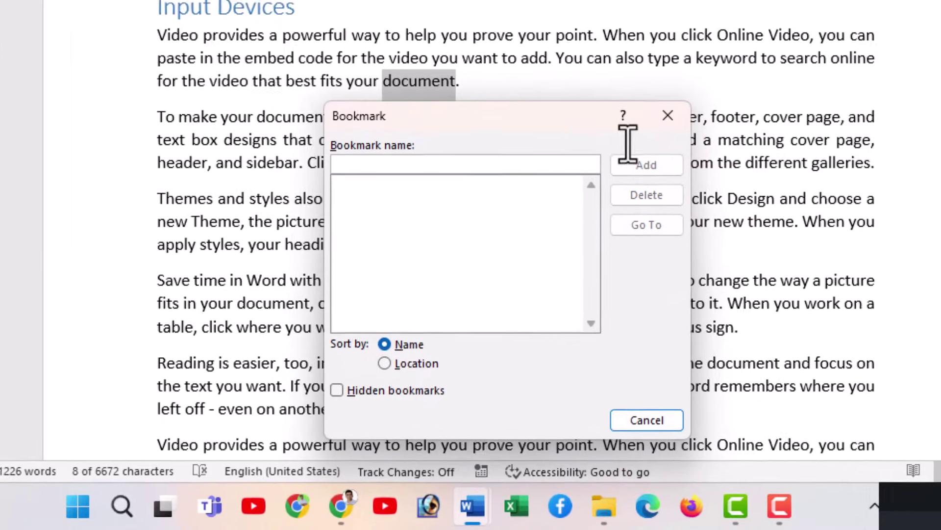
{"action": "left_click_drag", "start_coordinate": [523, 118], "coordinate": [715, 42]}
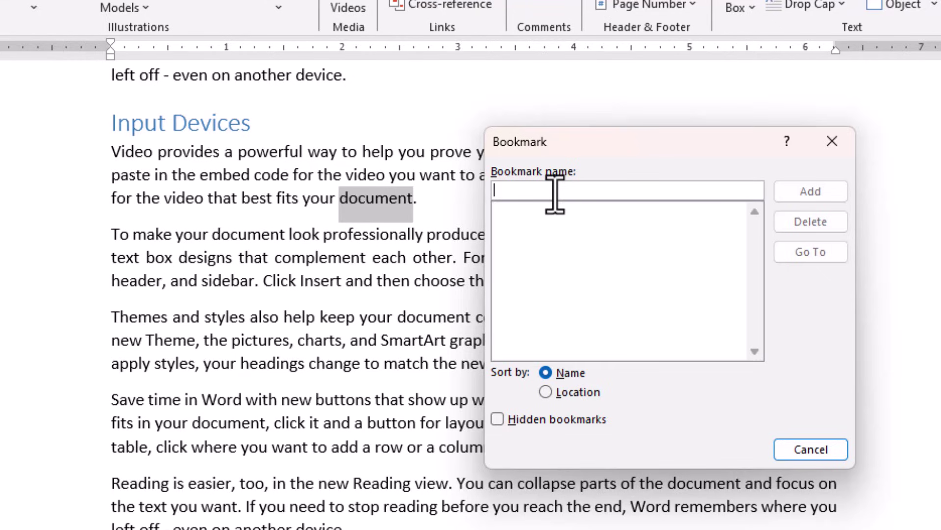
{"action": "type", "text": "input"}
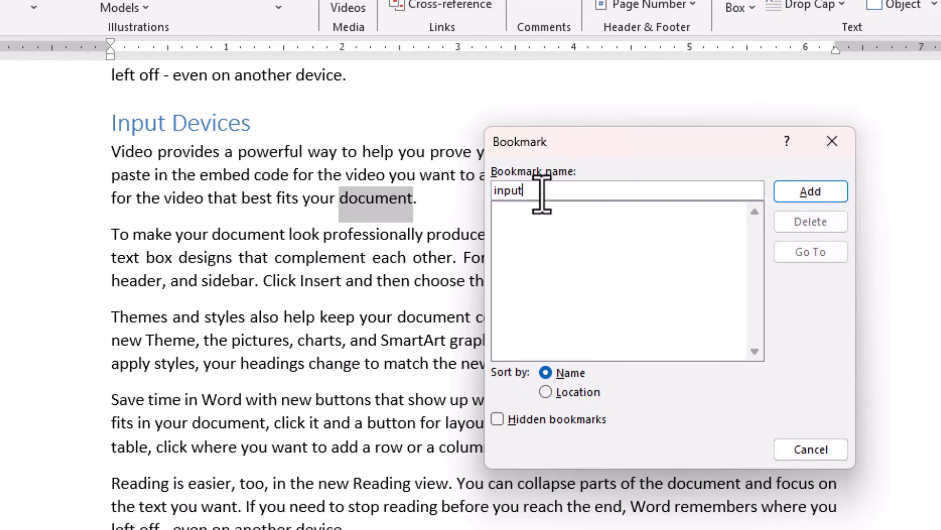
{"action": "left_click", "coordinate": [791, 197]}
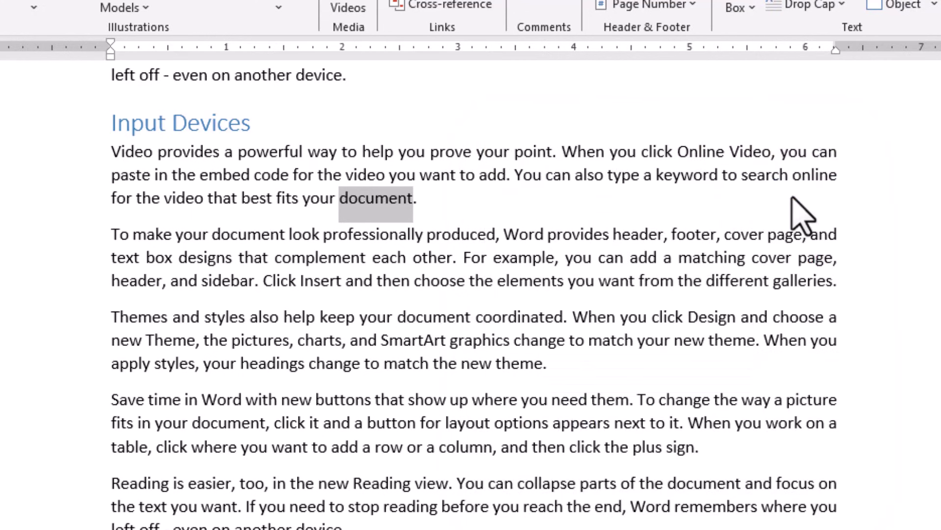
{"action": "left_click", "coordinate": [434, 216]}
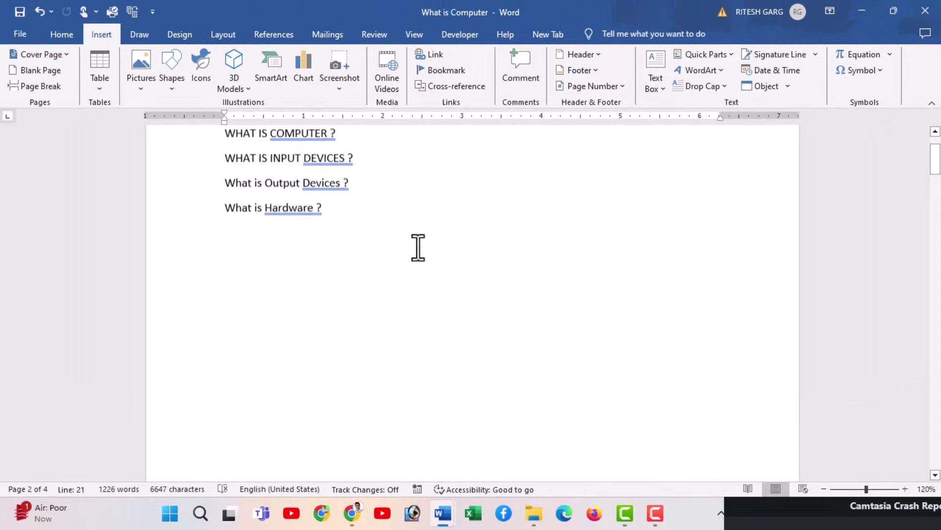
{"action": "scroll", "coordinate": [418, 248], "scroll_direction": "up", "scroll_amount": 2}
{"action": "left_click", "coordinate": [301, 228]}
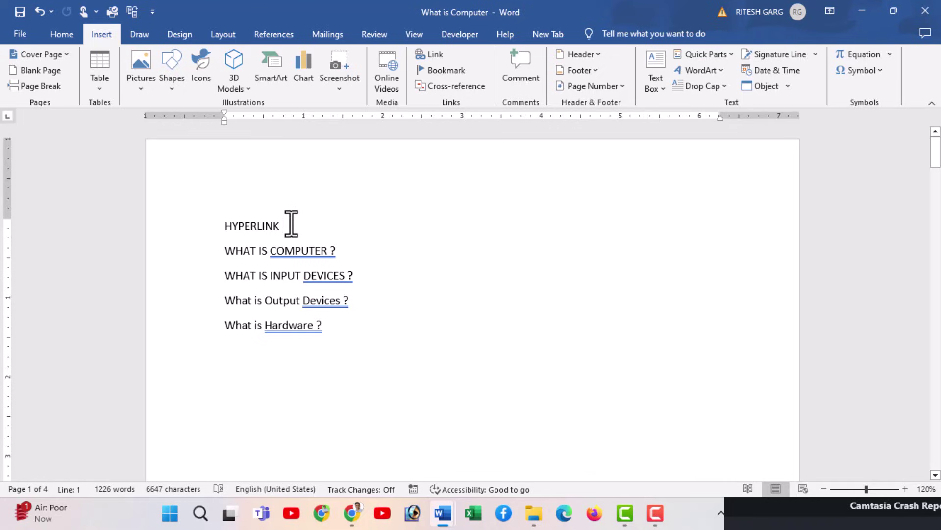
{"action": "key", "text": "ctrl+shift+F5"}
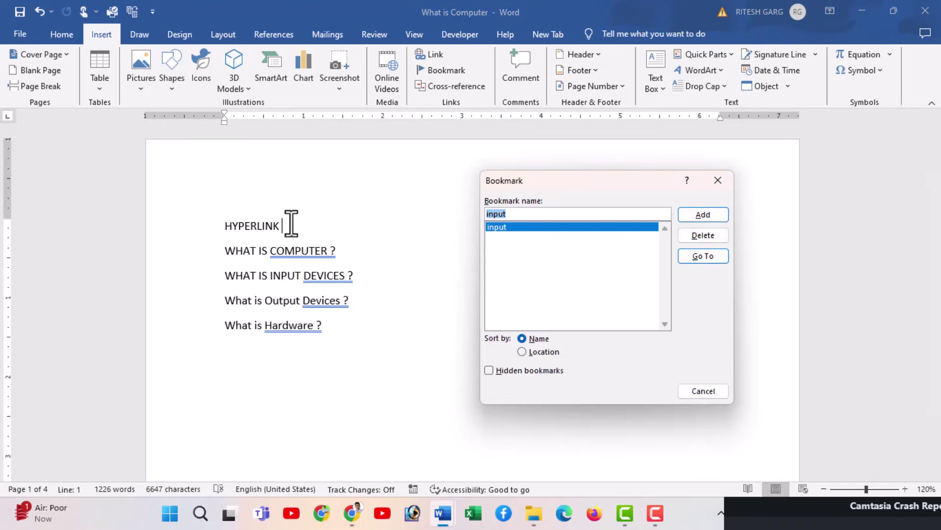
{"action": "double_click", "coordinate": [501, 227]}
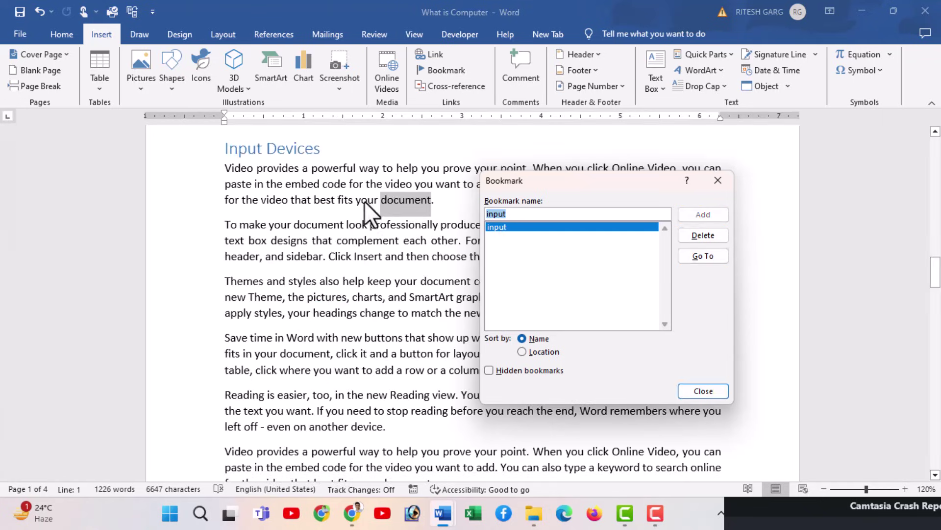
{"action": "left_click", "coordinate": [687, 385]}
{"action": "scroll", "coordinate": [450, 256], "scroll_direction": "up", "scroll_amount": 5}
{"action": "scroll", "coordinate": [450, 256], "scroll_direction": "up", "scroll_amount": 5}
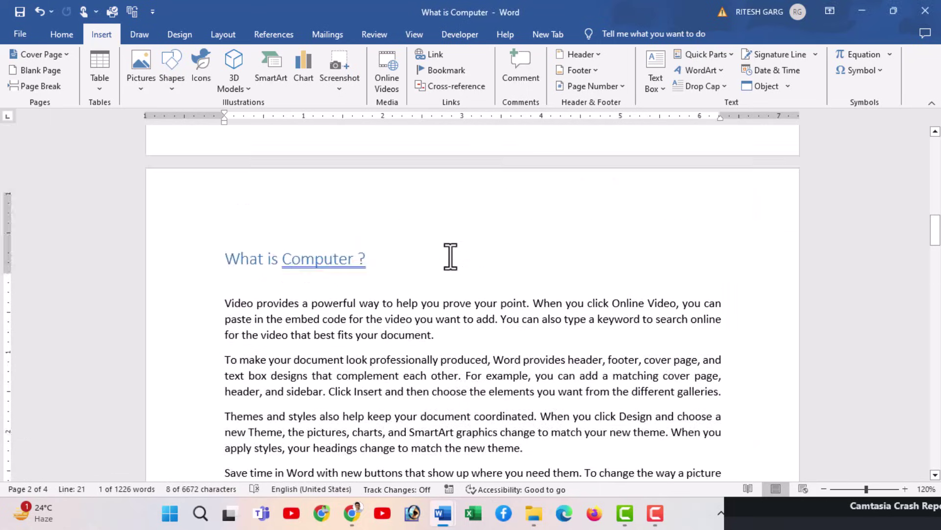
{"action": "scroll", "coordinate": [450, 255], "scroll_direction": "up", "scroll_amount": 5}
{"action": "scroll", "coordinate": [451, 256], "scroll_direction": "up", "scroll_amount": 5}
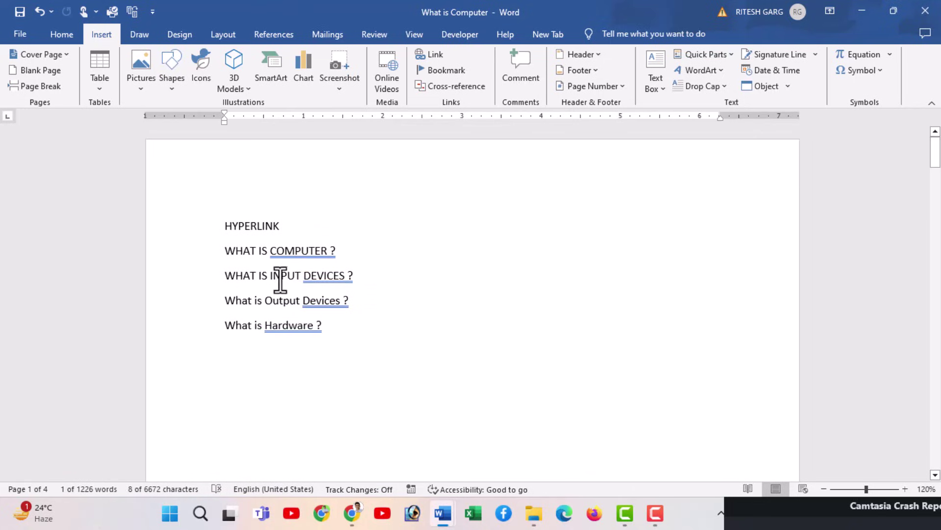
Link the words INPUT DEVICES to the input bookmark in this document
{"action": "left_click_drag", "start_coordinate": [271, 278], "coordinate": [352, 276]}
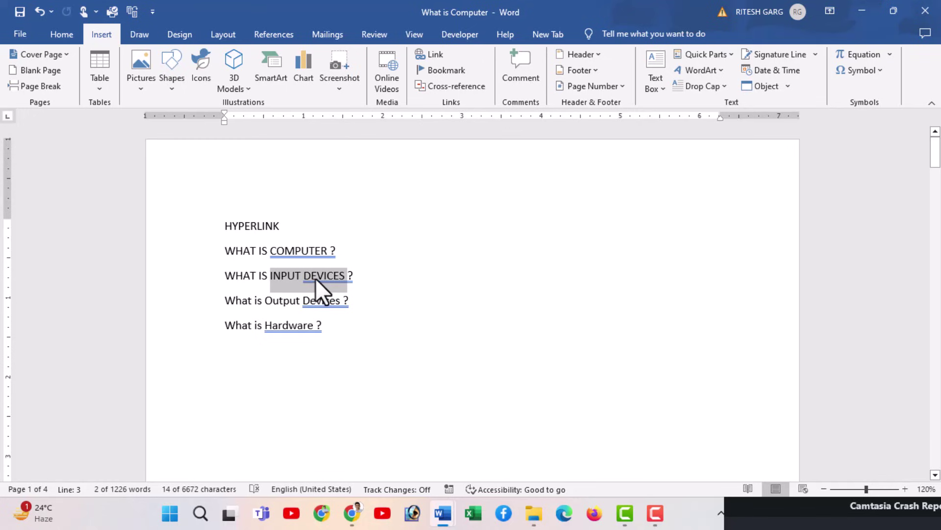
{"action": "key", "text": "ctrl+k"}
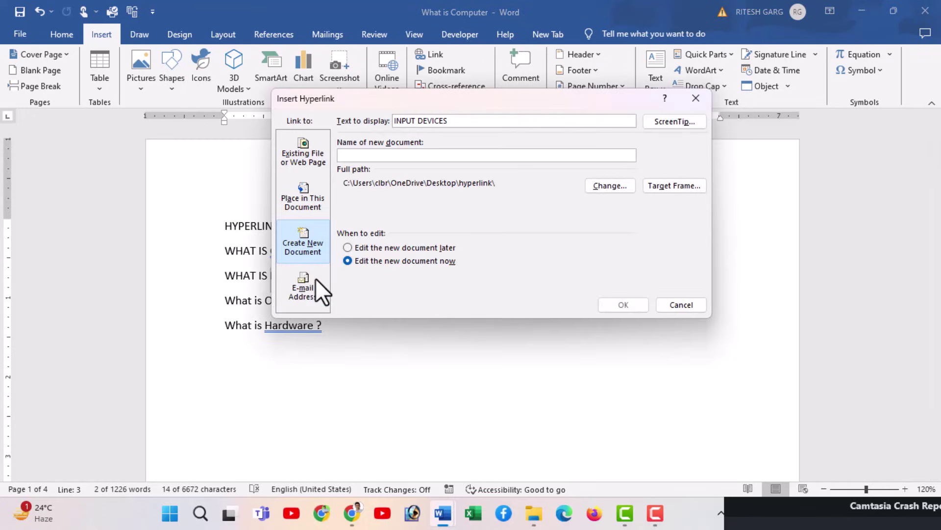
{"action": "left_click", "coordinate": [304, 205]}
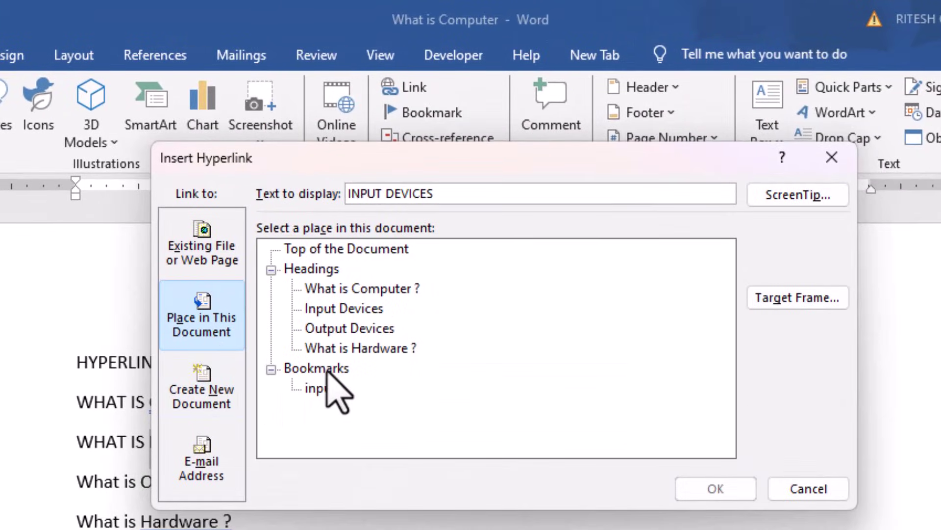
{"action": "left_click", "coordinate": [327, 391]}
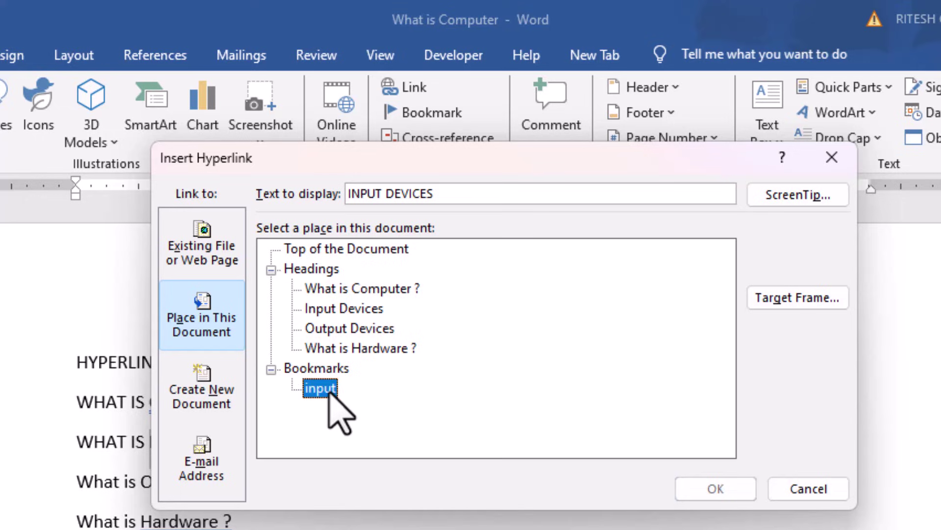
{"action": "left_click", "coordinate": [706, 489]}
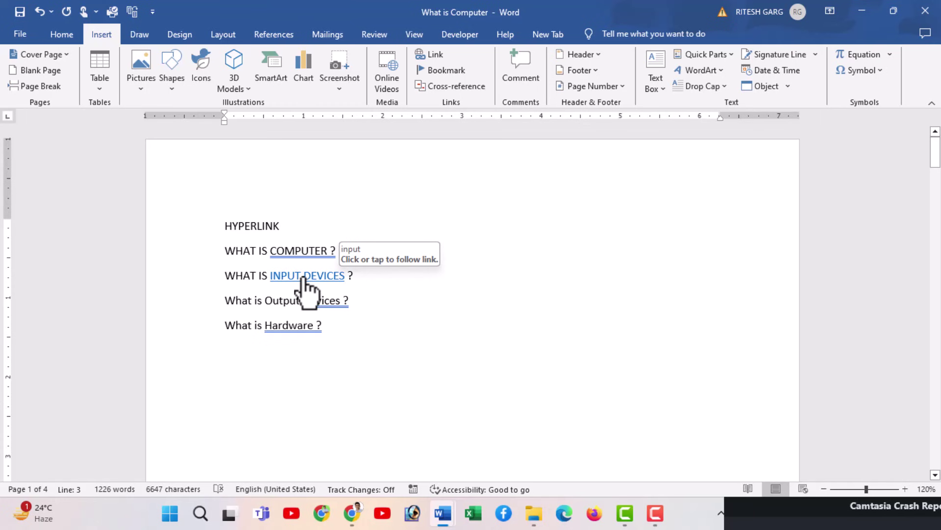
Follow the INPUT DEVICES link to test it, then scroll back up to the list
{"action": "left_click", "coordinate": [303, 277]}
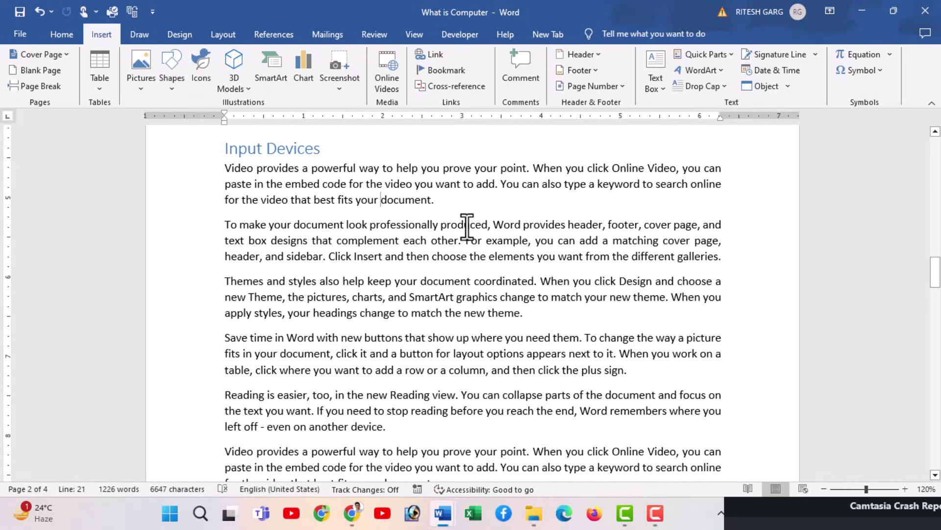
{"action": "scroll", "coordinate": [466, 227], "scroll_direction": "up", "scroll_amount": 4}
{"action": "scroll", "coordinate": [466, 227], "scroll_direction": "up", "scroll_amount": 5}
{"action": "scroll", "coordinate": [466, 231], "scroll_direction": "up", "scroll_amount": 5}
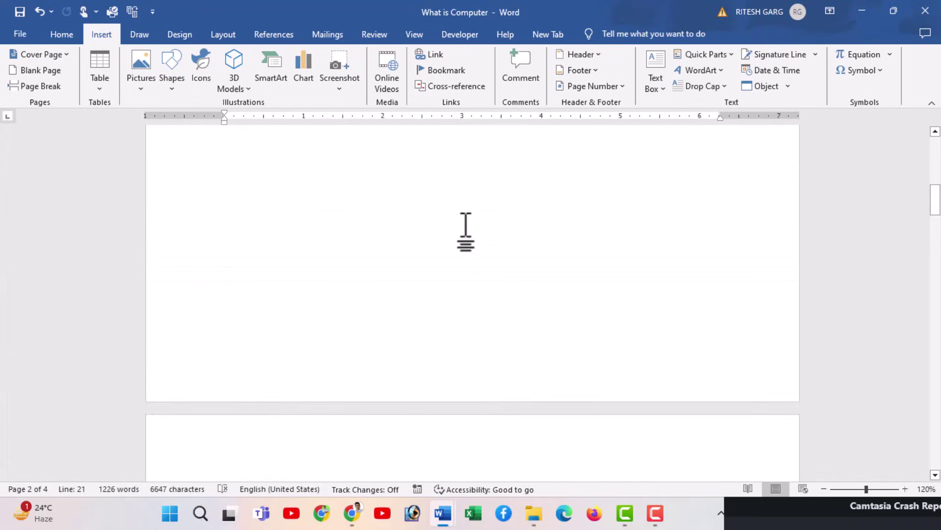
{"action": "scroll", "coordinate": [466, 231], "scroll_direction": "up", "scroll_amount": 3}
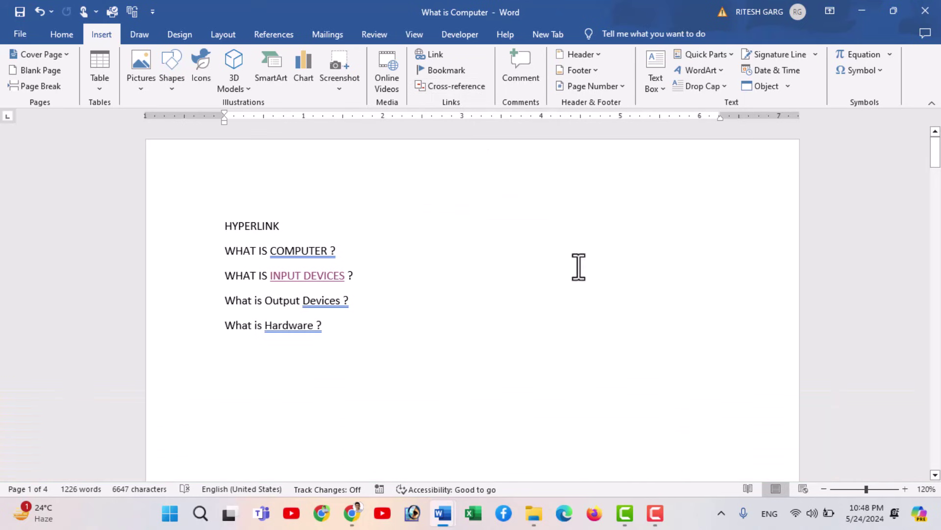
Minimize Word and open the crossreference document from the desktop hyperlink folder
{"action": "left_click", "coordinate": [862, 14]}
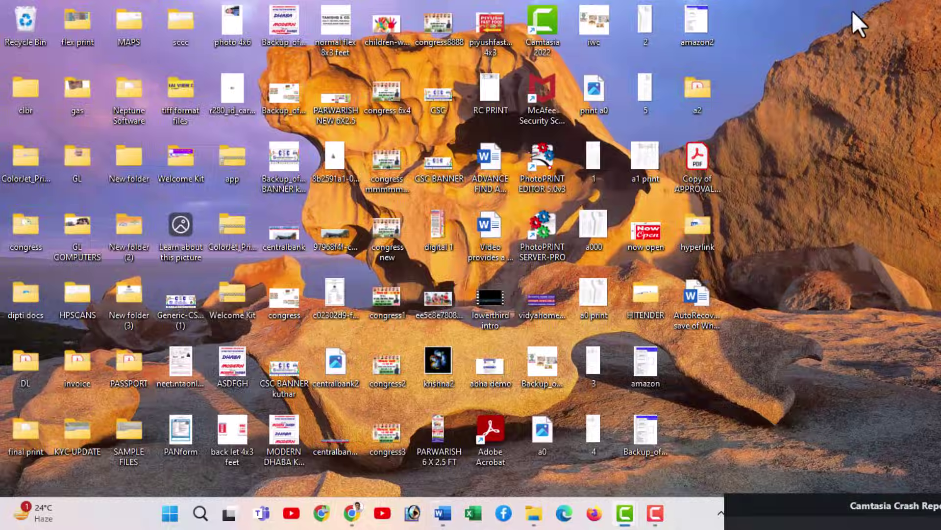
{"action": "double_click", "coordinate": [708, 219]}
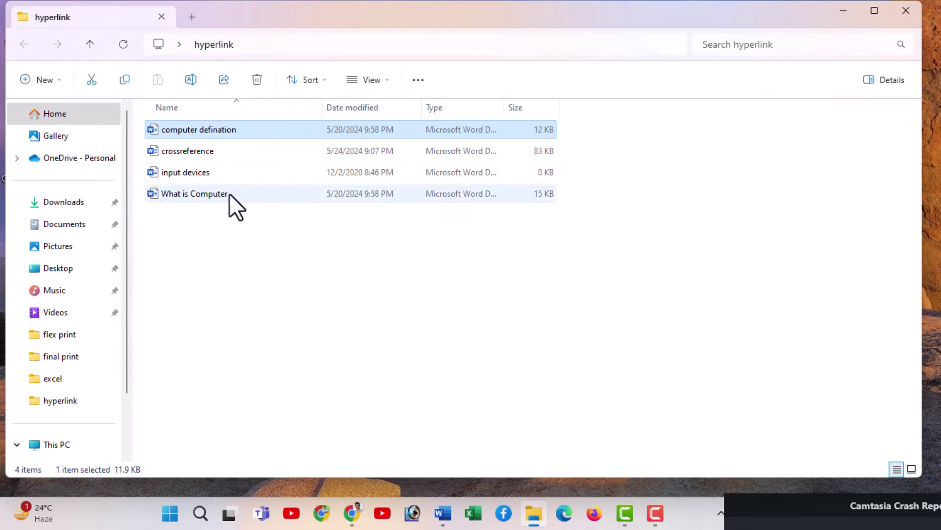
{"action": "double_click", "coordinate": [219, 156]}
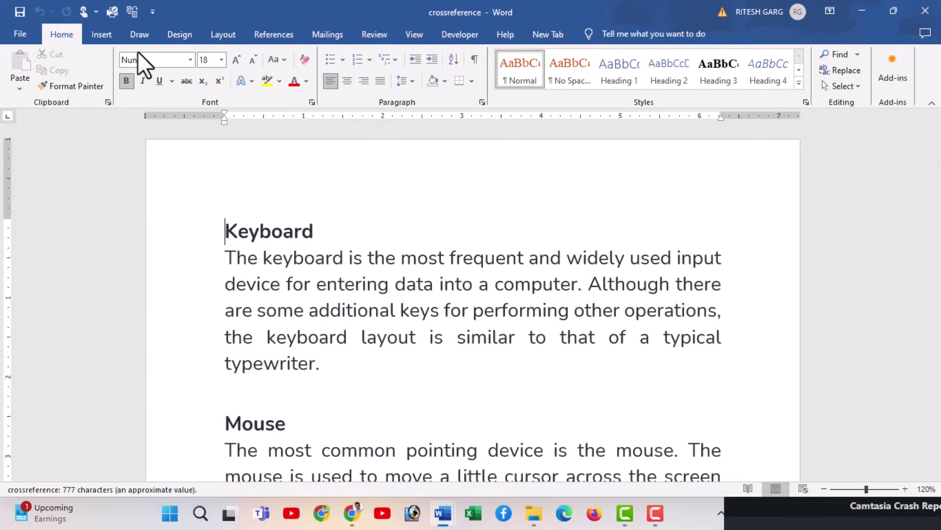
Show the Insert tab and scroll through the Fig 1.1, Fig 1.2 and Fig 1.3 figures
{"action": "left_click", "coordinate": [99, 33]}
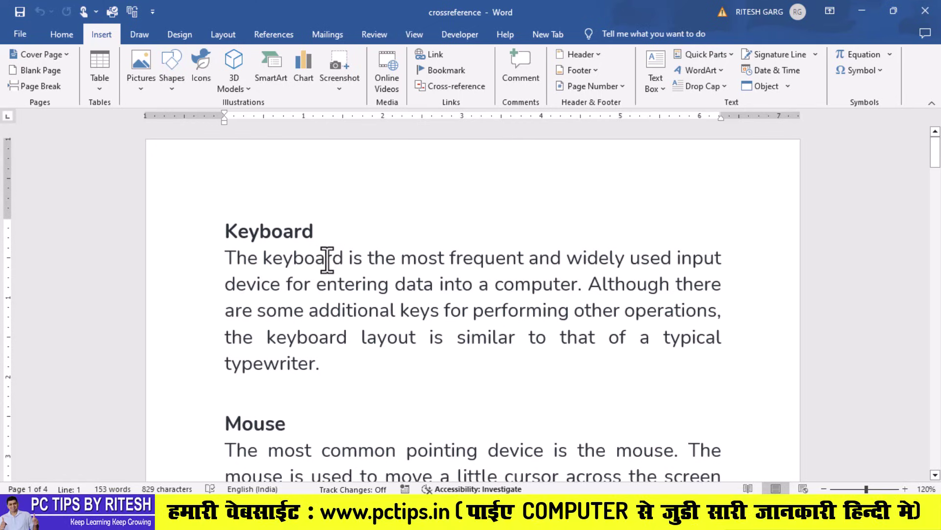
{"action": "scroll", "coordinate": [339, 269], "scroll_direction": "down", "scroll_amount": 3}
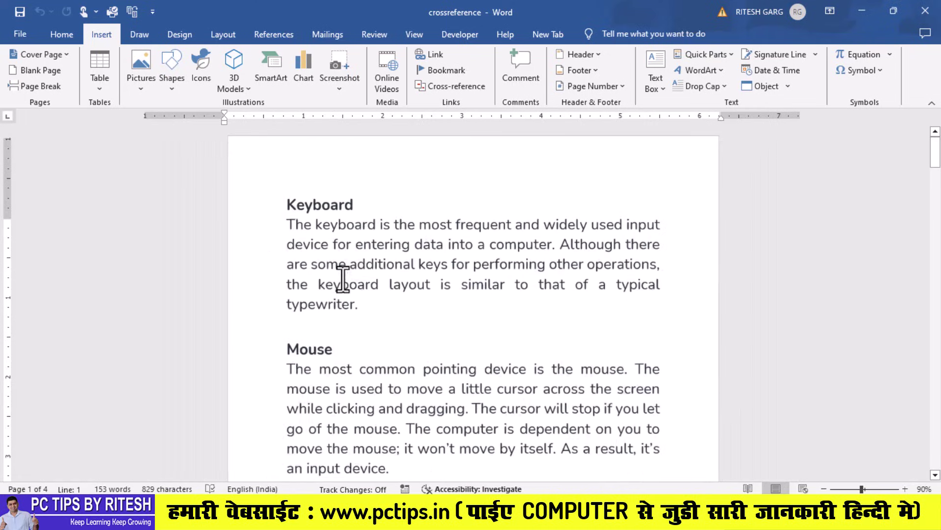
{"action": "scroll", "coordinate": [349, 211], "scroll_direction": "down", "scroll_amount": 1}
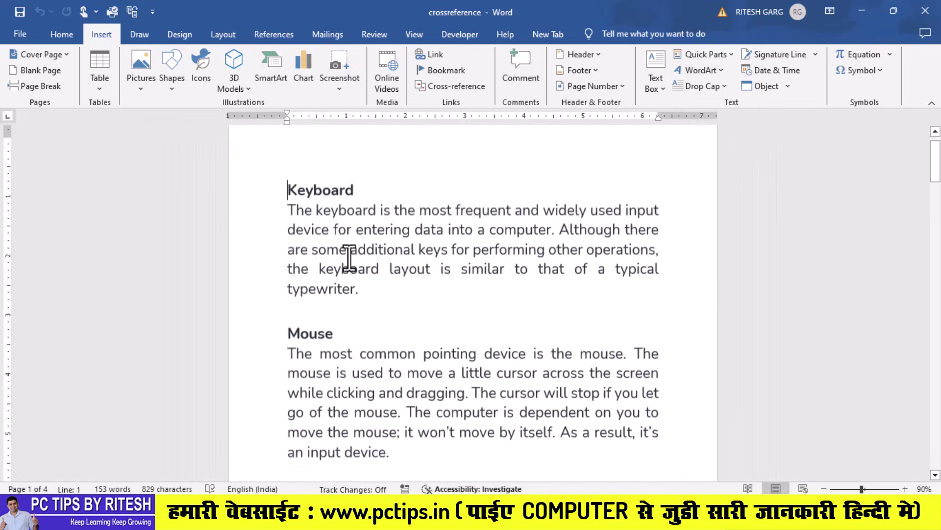
{"action": "scroll", "coordinate": [347, 256], "scroll_direction": "down", "scroll_amount": 1}
{"action": "scroll", "coordinate": [309, 242], "scroll_direction": "down", "scroll_amount": 1}
{"action": "scroll", "coordinate": [357, 309], "scroll_direction": "down", "scroll_amount": 1}
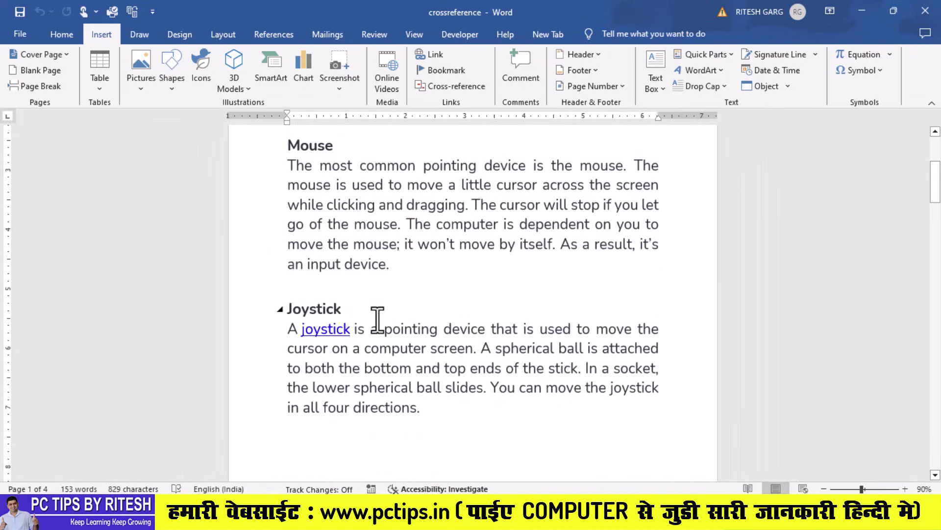
{"action": "scroll", "coordinate": [380, 321], "scroll_direction": "down", "scroll_amount": 3}
{"action": "scroll", "coordinate": [387, 327], "scroll_direction": "down", "scroll_amount": 5}
{"action": "scroll", "coordinate": [397, 299], "scroll_direction": "down", "scroll_amount": 2}
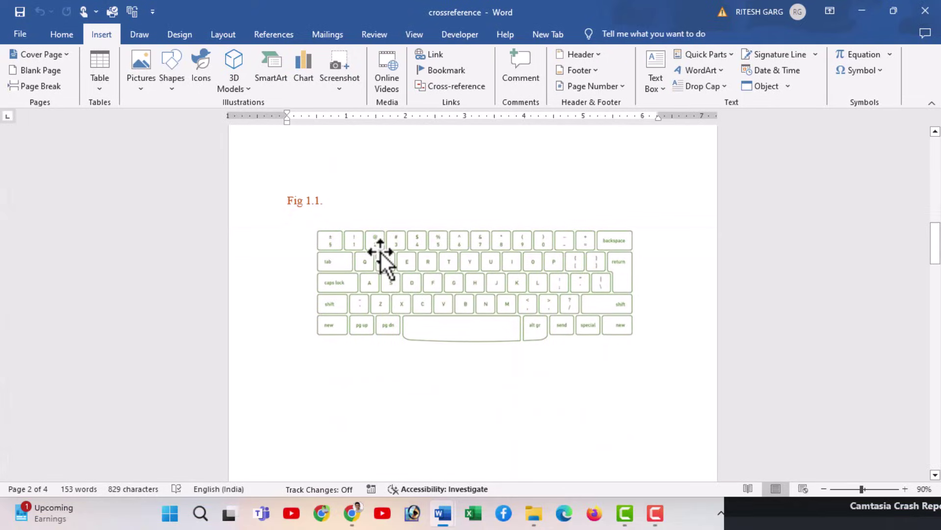
{"action": "scroll", "coordinate": [381, 252], "scroll_direction": "down", "scroll_amount": 4}
{"action": "scroll", "coordinate": [389, 282], "scroll_direction": "down", "scroll_amount": 3}
{"action": "scroll", "coordinate": [398, 301], "scroll_direction": "down", "scroll_amount": 4}
{"action": "scroll", "coordinate": [401, 304], "scroll_direction": "down", "scroll_amount": 3}
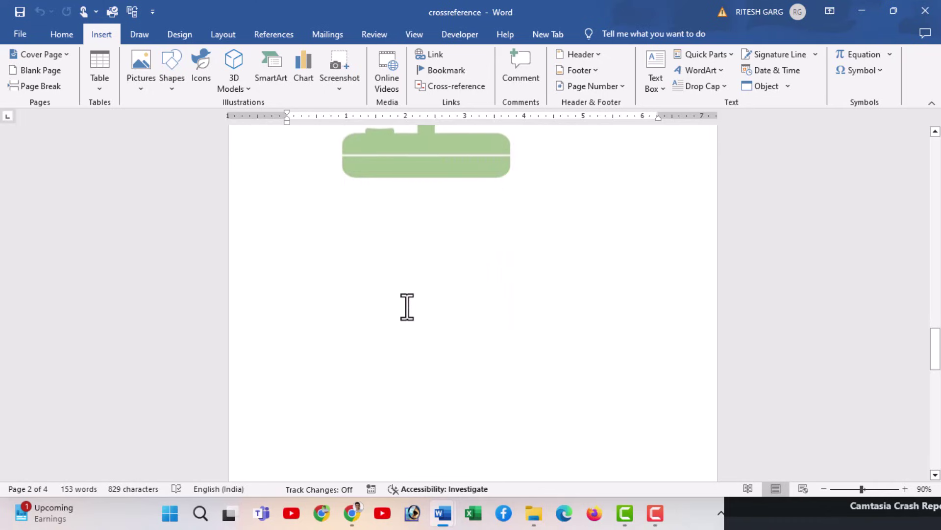
{"action": "scroll", "coordinate": [407, 307], "scroll_direction": "down", "scroll_amount": 2}
{"action": "scroll", "coordinate": [410, 309], "scroll_direction": "down", "scroll_amount": 4}
{"action": "scroll", "coordinate": [405, 319], "scroll_direction": "down", "scroll_amount": 5}
{"action": "scroll", "coordinate": [412, 324], "scroll_direction": "up", "scroll_amount": 3}
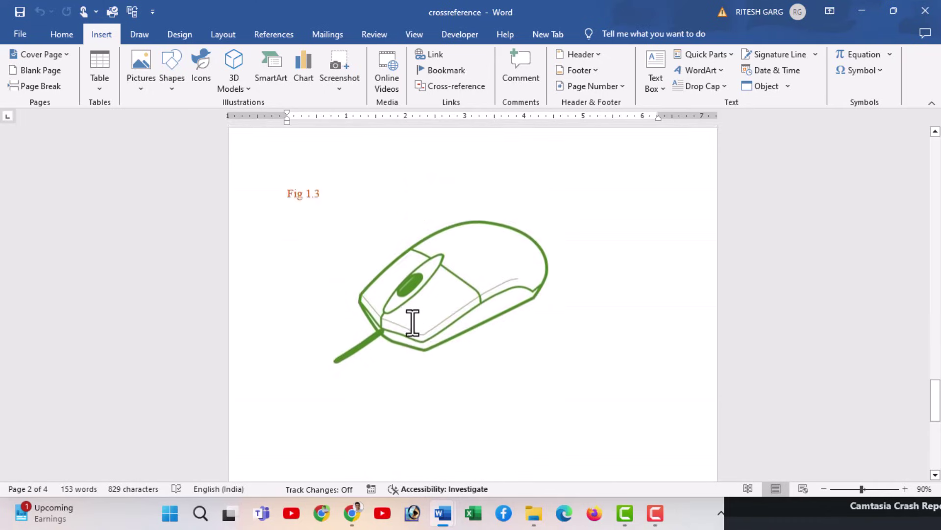
{"action": "scroll", "coordinate": [413, 322], "scroll_direction": "up", "scroll_amount": 3}
{"action": "scroll", "coordinate": [413, 322], "scroll_direction": "up", "scroll_amount": 3}
{"action": "scroll", "coordinate": [413, 322], "scroll_direction": "up", "scroll_amount": 3}
{"action": "scroll", "coordinate": [412, 322], "scroll_direction": "up", "scroll_amount": 3}
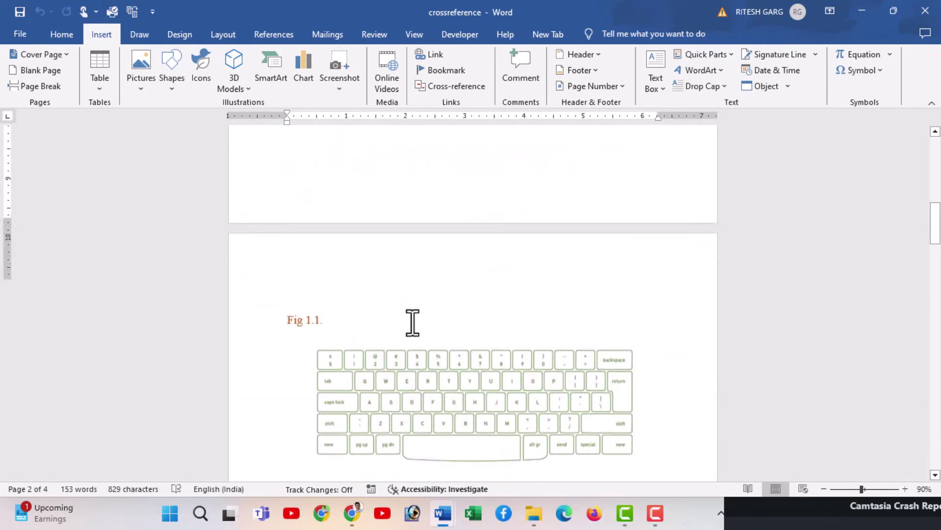
{"action": "scroll", "coordinate": [412, 322], "scroll_direction": "up", "scroll_amount": 3}
{"action": "scroll", "coordinate": [412, 322], "scroll_direction": "up", "scroll_amount": 1}
{"action": "scroll", "coordinate": [413, 322], "scroll_direction": "up", "scroll_amount": 4}
{"action": "scroll", "coordinate": [413, 322], "scroll_direction": "up", "scroll_amount": 2}
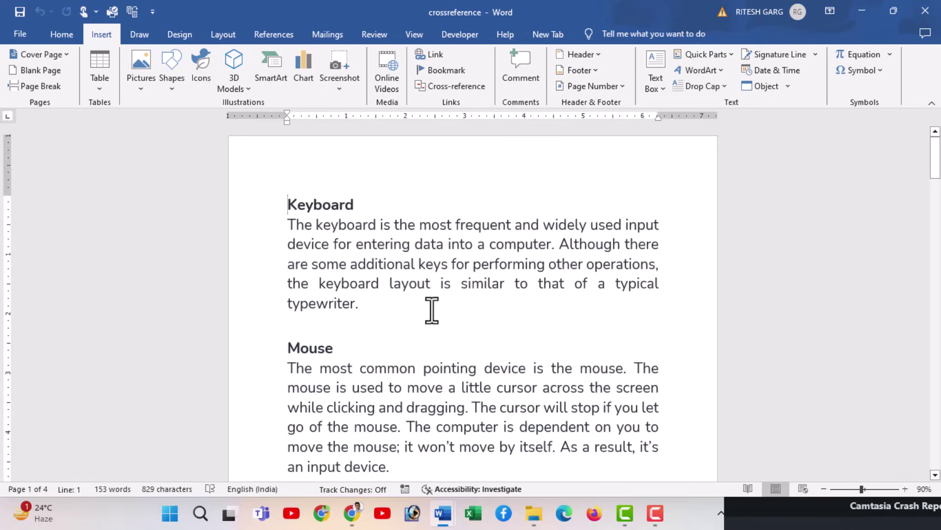
Scroll down to the Fig 1.1 caption above the keyboard illustration on page 2
{"action": "scroll", "coordinate": [437, 322], "scroll_direction": "down", "scroll_amount": 3}
{"action": "scroll", "coordinate": [444, 324], "scroll_direction": "down", "scroll_amount": 3}
{"action": "scroll", "coordinate": [443, 324], "scroll_direction": "down", "scroll_amount": 3}
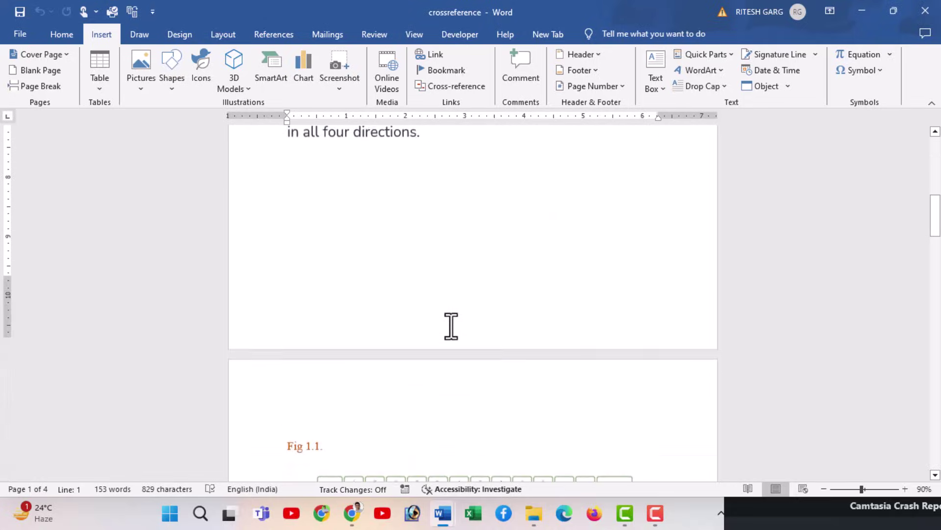
{"action": "scroll", "coordinate": [442, 325], "scroll_direction": "down", "scroll_amount": 3}
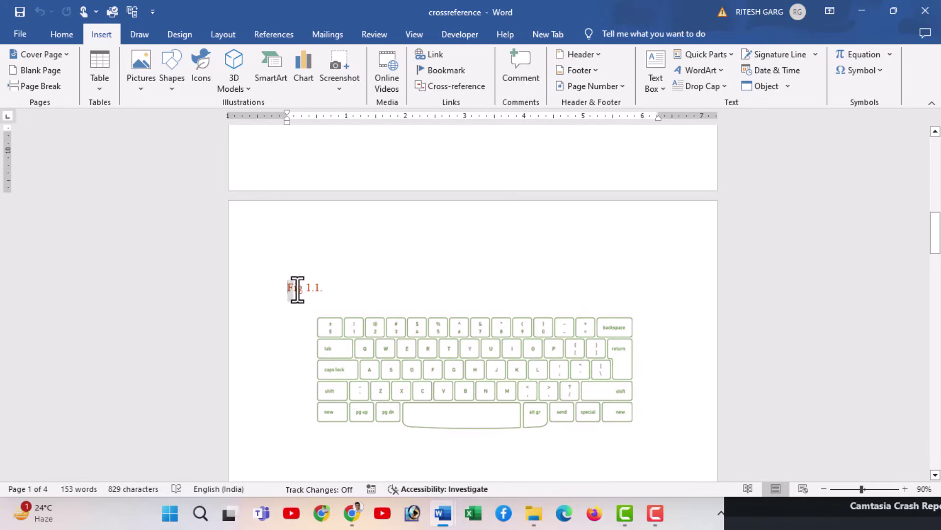
Apply the Heading 1 style to the Fig 1.1. and Fig 1.2 captions
{"action": "triple_click", "coordinate": [325, 289]}
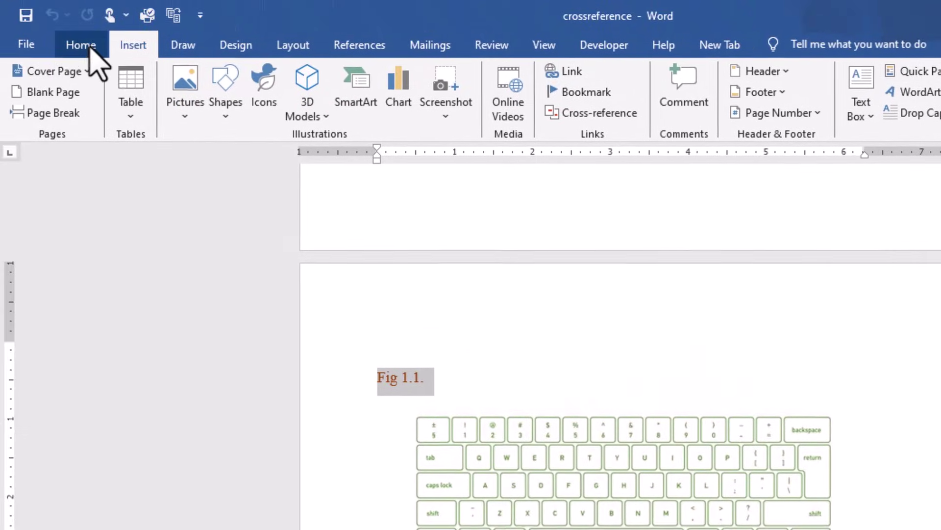
{"action": "left_click", "coordinate": [87, 46]}
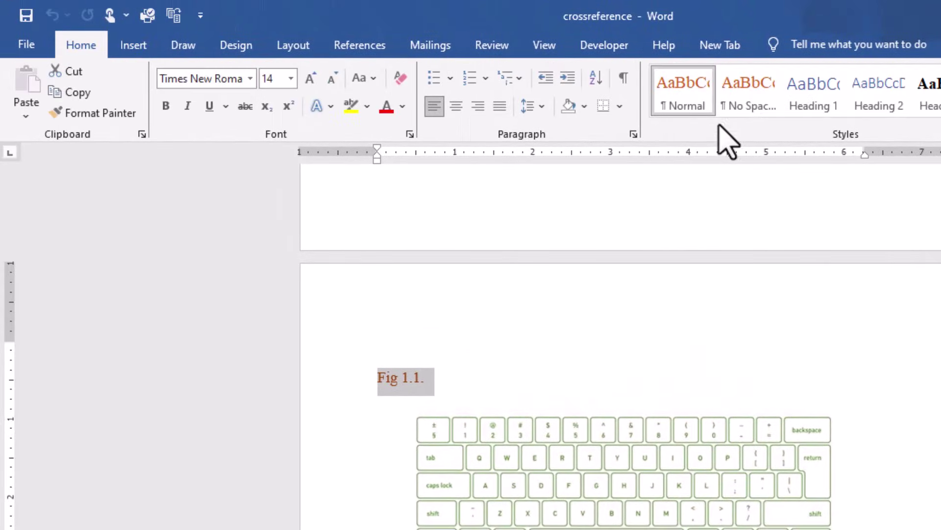
{"action": "left_click", "coordinate": [817, 108]}
{"action": "scroll", "coordinate": [419, 421], "scroll_direction": "down", "scroll_amount": 4}
{"action": "scroll", "coordinate": [421, 415], "scroll_direction": "down", "scroll_amount": 2}
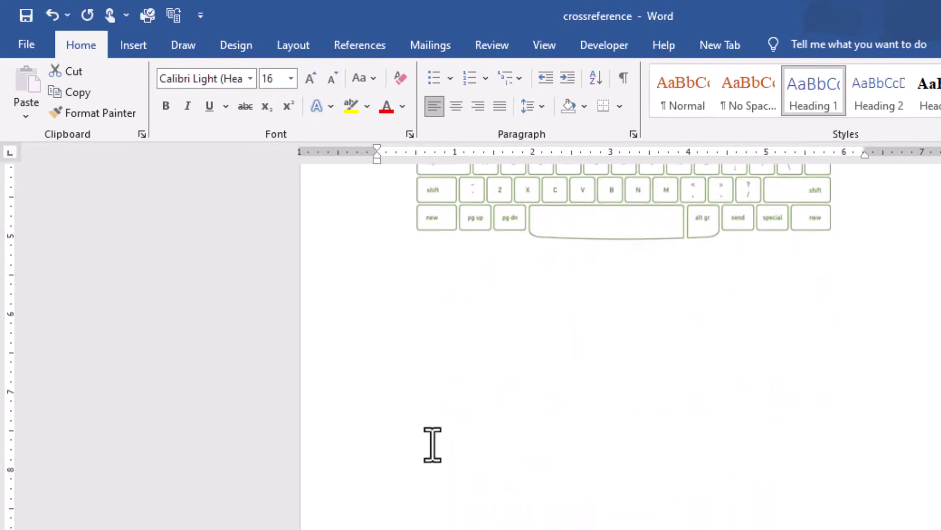
{"action": "scroll", "coordinate": [432, 444], "scroll_direction": "down", "scroll_amount": 2}
{"action": "scroll", "coordinate": [442, 452], "scroll_direction": "down", "scroll_amount": 2}
{"action": "left_click_drag", "start_coordinate": [434, 439], "coordinate": [379, 438]}
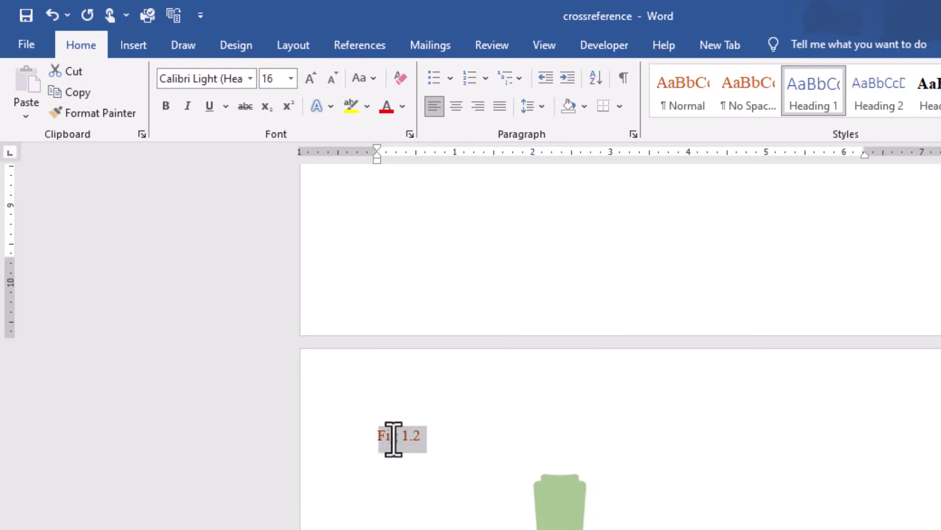
{"action": "left_click", "coordinate": [814, 105]}
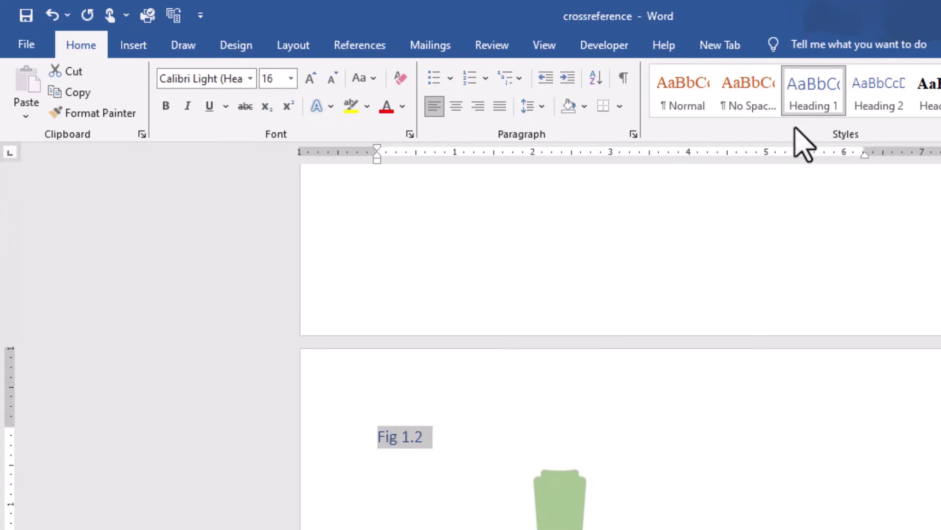
Apply Heading 1 to the Fig 1.3 caption and return to the Keyboard section
{"action": "scroll", "coordinate": [538, 416], "scroll_direction": "down", "scroll_amount": 5}
{"action": "scroll", "coordinate": [527, 435], "scroll_direction": "down", "scroll_amount": 5}
{"action": "scroll", "coordinate": [527, 435], "scroll_direction": "down", "scroll_amount": 3}
{"action": "scroll", "coordinate": [519, 452], "scroll_direction": "down", "scroll_amount": 2}
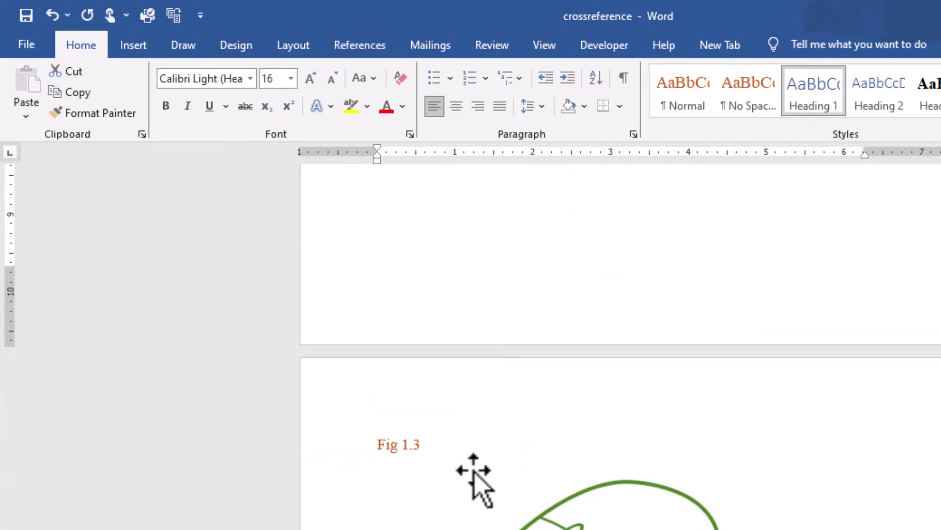
{"action": "left_click_drag", "start_coordinate": [440, 451], "coordinate": [378, 447]}
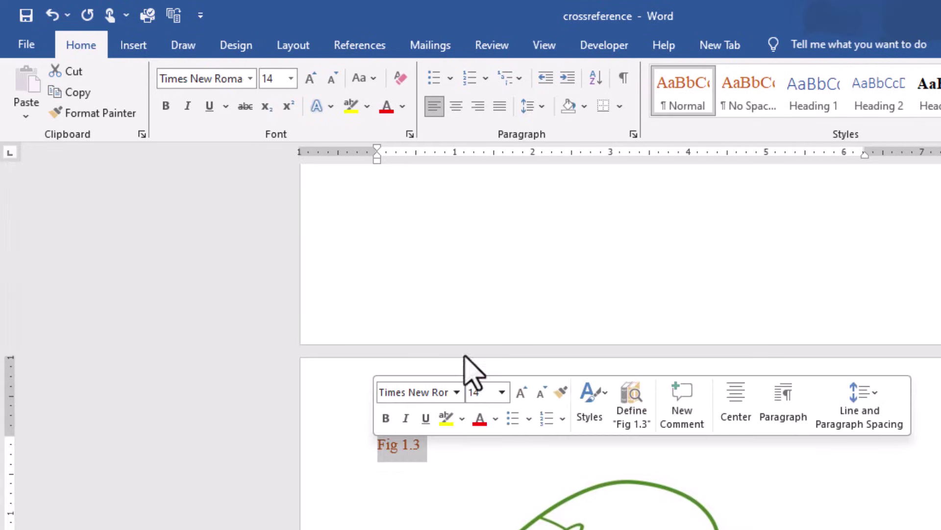
{"action": "left_click", "coordinate": [809, 109]}
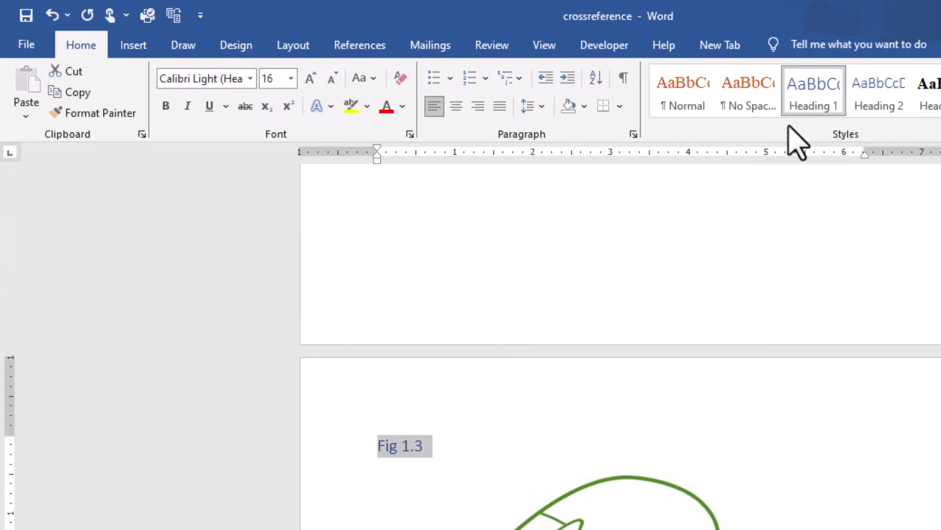
{"action": "scroll", "coordinate": [470, 446], "scroll_direction": "up", "scroll_amount": 3}
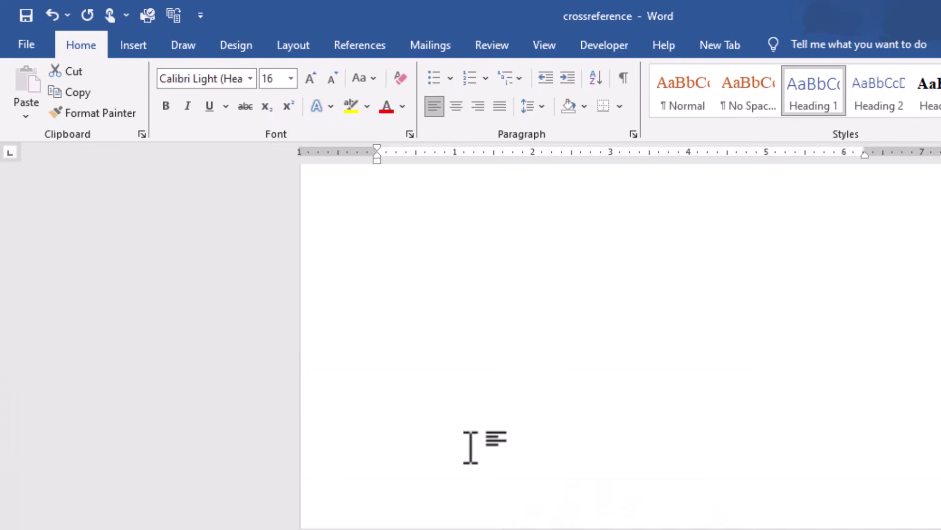
{"action": "scroll", "coordinate": [471, 446], "scroll_direction": "up", "scroll_amount": 3}
{"action": "scroll", "coordinate": [470, 446], "scroll_direction": "up", "scroll_amount": 3}
{"action": "scroll", "coordinate": [471, 446], "scroll_direction": "up", "scroll_amount": 3}
{"action": "scroll", "coordinate": [471, 447], "scroll_direction": "up", "scroll_amount": 3}
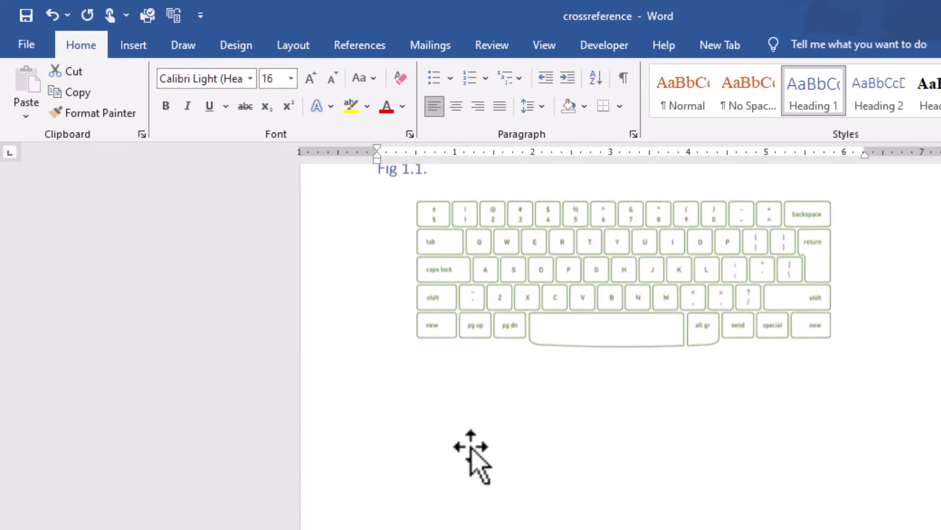
{"action": "scroll", "coordinate": [470, 447], "scroll_direction": "up", "scroll_amount": 3}
{"action": "scroll", "coordinate": [471, 447], "scroll_direction": "up", "scroll_amount": 3}
{"action": "scroll", "coordinate": [474, 449], "scroll_direction": "up", "scroll_amount": 3}
{"action": "scroll", "coordinate": [473, 447], "scroll_direction": "up", "scroll_amount": 3}
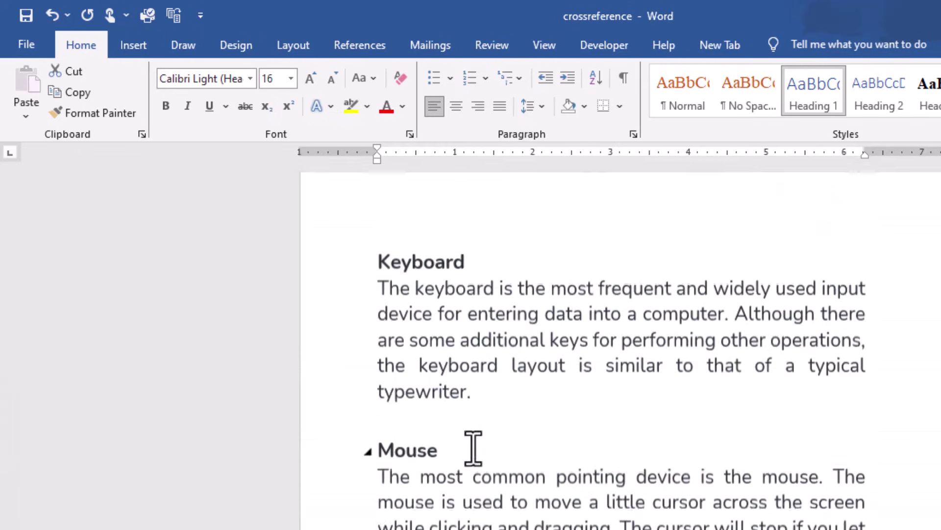
Type ' (please refer to' right after 'typewriter.' at the end of the Keyboard paragraph
{"action": "left_click", "coordinate": [486, 398]}
{"action": "type", "text": "(please refer to"}
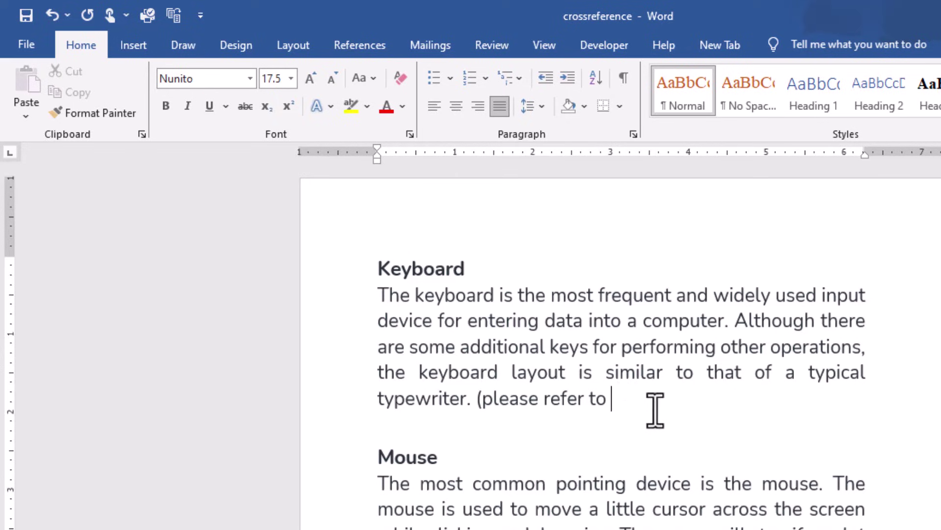
{"action": "left_click", "coordinate": [142, 45]}
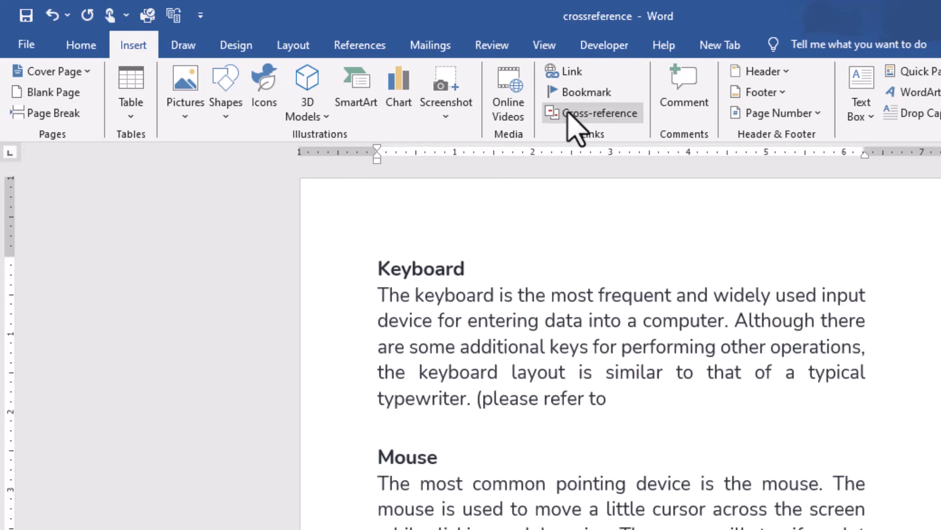
Insert a hyperlinked Heading cross-reference showing the Fig 1.1. heading text
{"action": "left_click", "coordinate": [571, 114]}
{"action": "left_click_drag", "start_coordinate": [579, 212], "coordinate": [741, 172]}
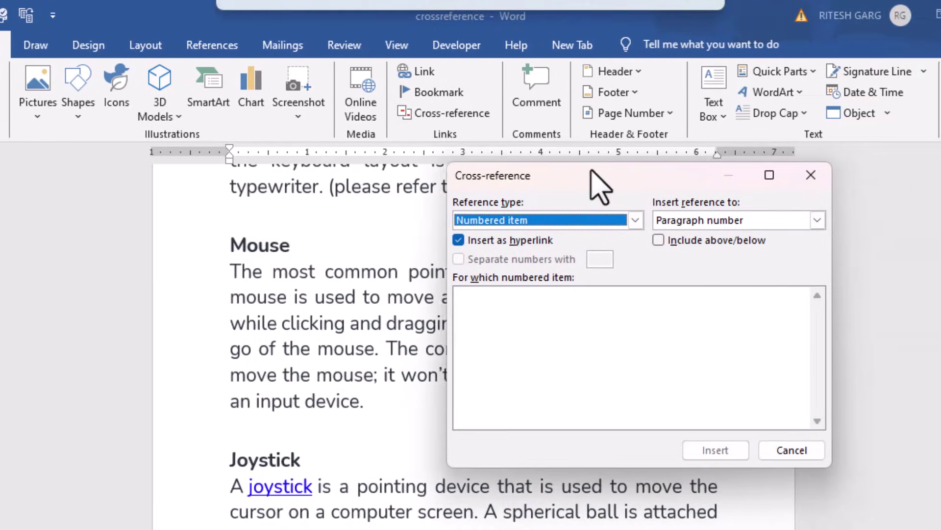
{"action": "left_click_drag", "start_coordinate": [591, 170], "coordinate": [586, 171]}
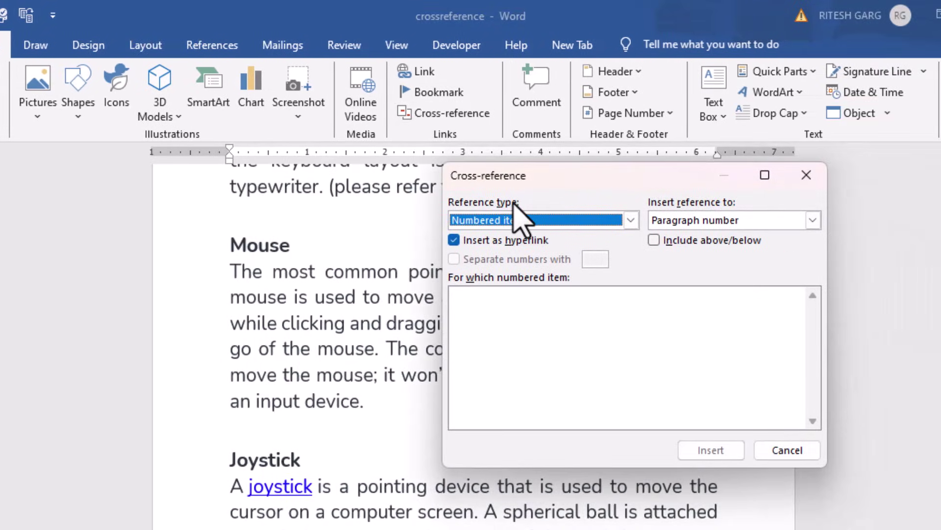
{"action": "left_click", "coordinate": [534, 222]}
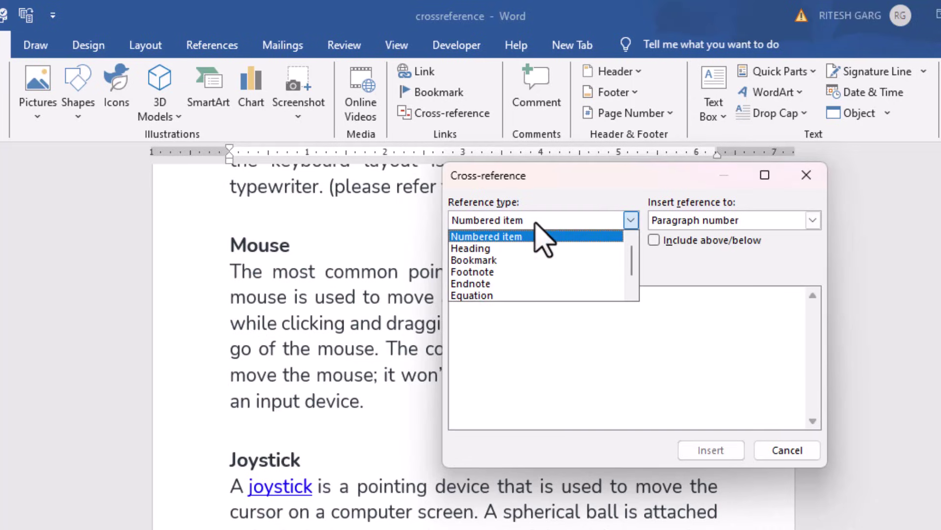
{"action": "left_click", "coordinate": [512, 249]}
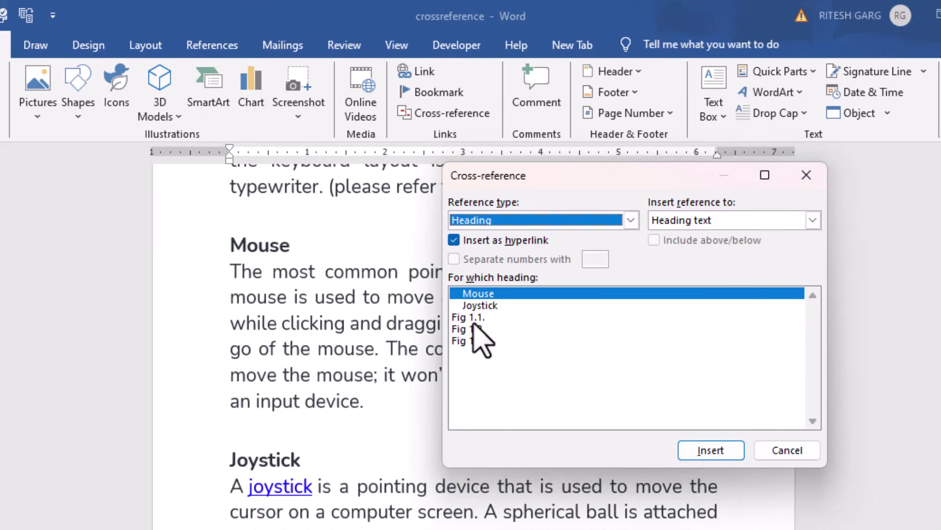
{"action": "left_click", "coordinate": [474, 321]}
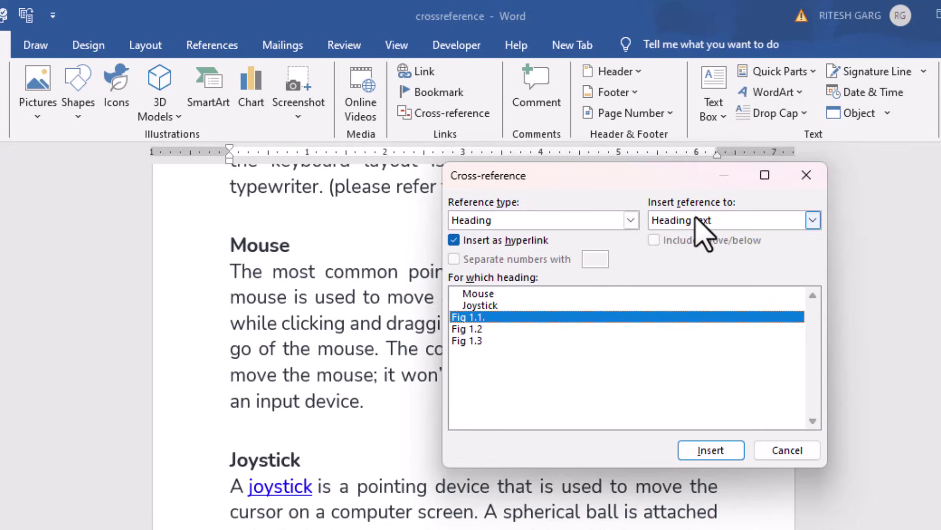
{"action": "left_click", "coordinate": [706, 450]}
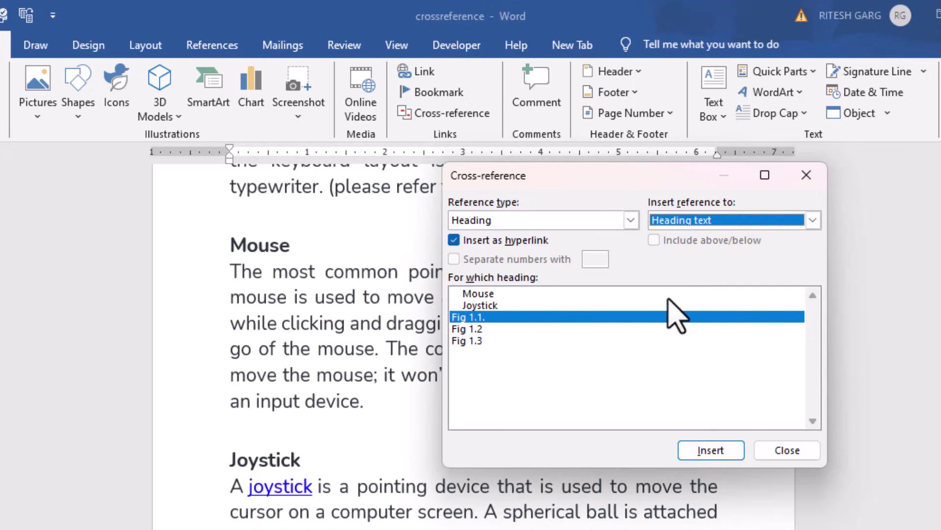
Close the Cross-reference dialog and type ' of page number' after the Fig 1.1. reference
{"action": "left_click", "coordinate": [784, 450]}
{"action": "scroll", "coordinate": [656, 408], "scroll_direction": "up", "scroll_amount": 3}
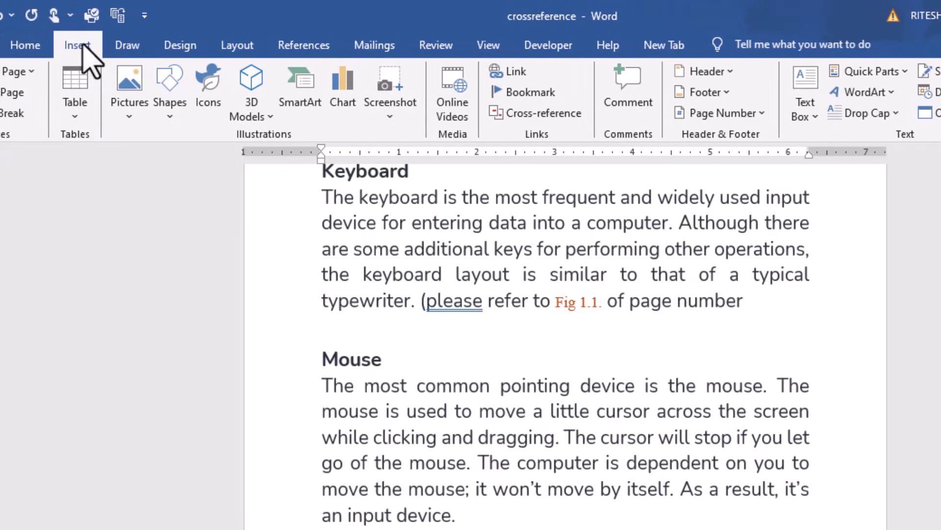
Insert a Page number cross-reference to the Fig 1.1. heading, giving page 2
{"action": "left_click", "coordinate": [518, 111]}
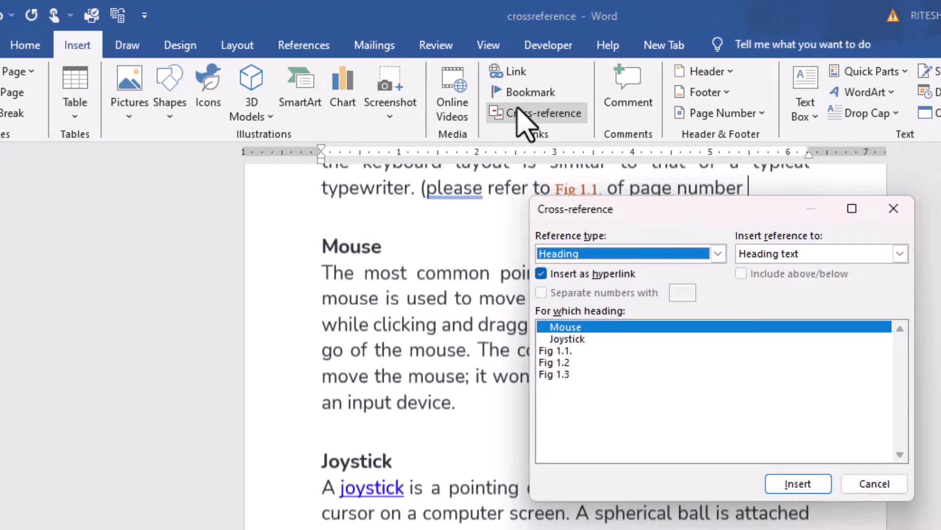
{"action": "mouse_move", "coordinate": [643, 216]}
{"action": "left_mouse_down"}
{"action": "mouse_move", "coordinate": [674, 294]}
{"action": "mouse_move", "coordinate": [514, 64]}
{"action": "left_mouse_up"}
{"action": "left_click_drag", "start_coordinate": [572, 69], "coordinate": [630, 47]}
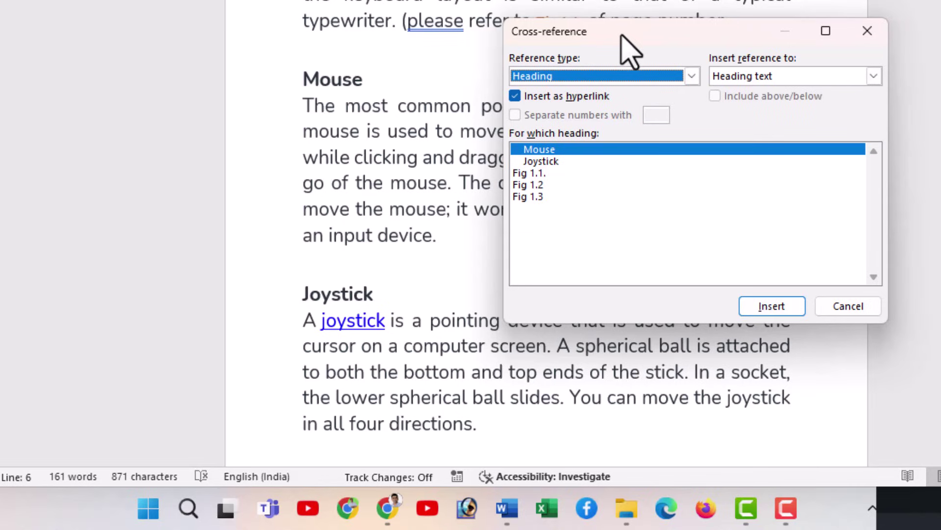
{"action": "left_click", "coordinate": [774, 76]}
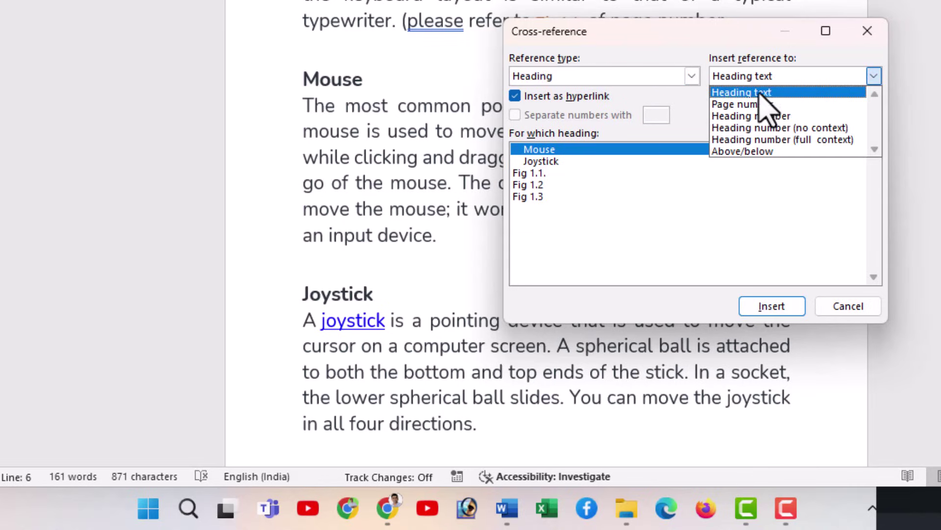
{"action": "left_click", "coordinate": [755, 105]}
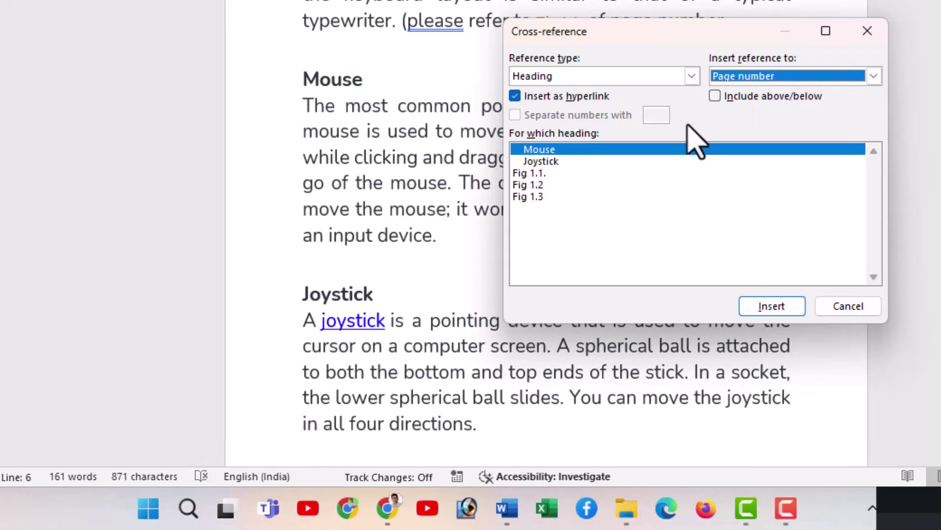
{"action": "left_click", "coordinate": [533, 173]}
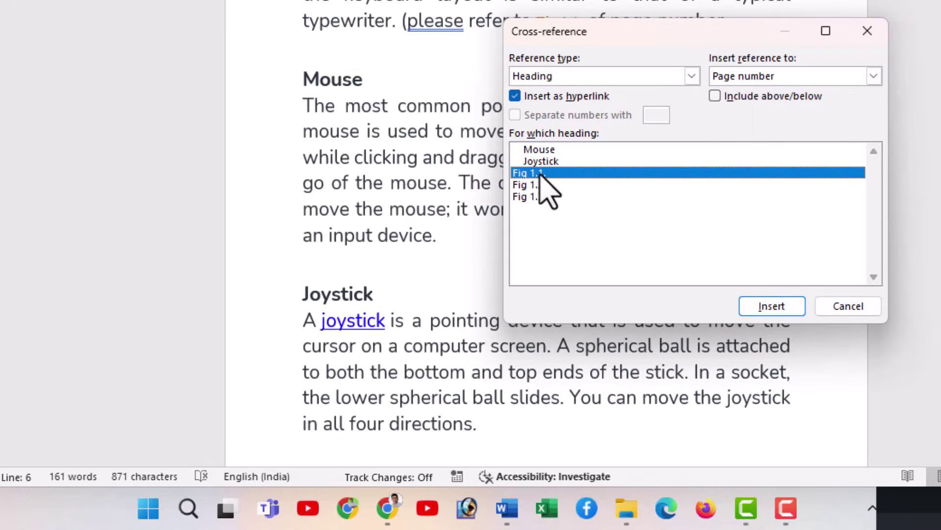
{"action": "left_click", "coordinate": [763, 320]}
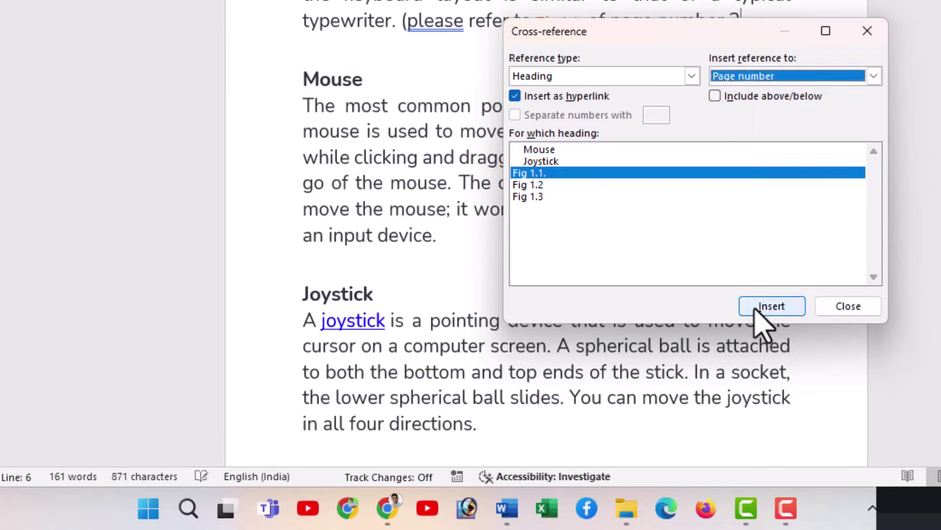
{"action": "left_click", "coordinate": [851, 327]}
{"action": "scroll", "coordinate": [848, 427], "scroll_direction": "up", "scroll_amount": 1}
Add the closing ')' and Ctrl+click the Fig 1.1. reference to confirm it reaches the caption
{"action": "scroll", "coordinate": [704, 416], "scroll_direction": "up", "scroll_amount": 2}
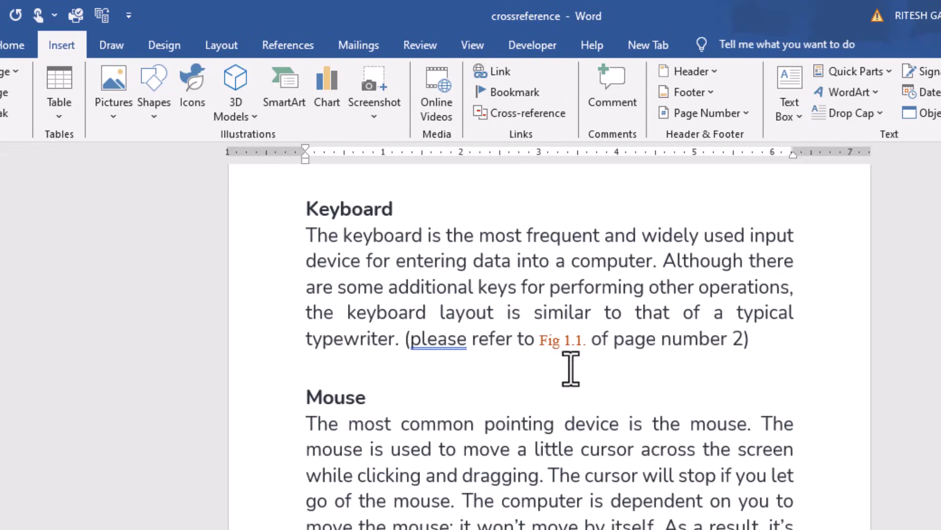
{"action": "left_click", "coordinate": [563, 341]}
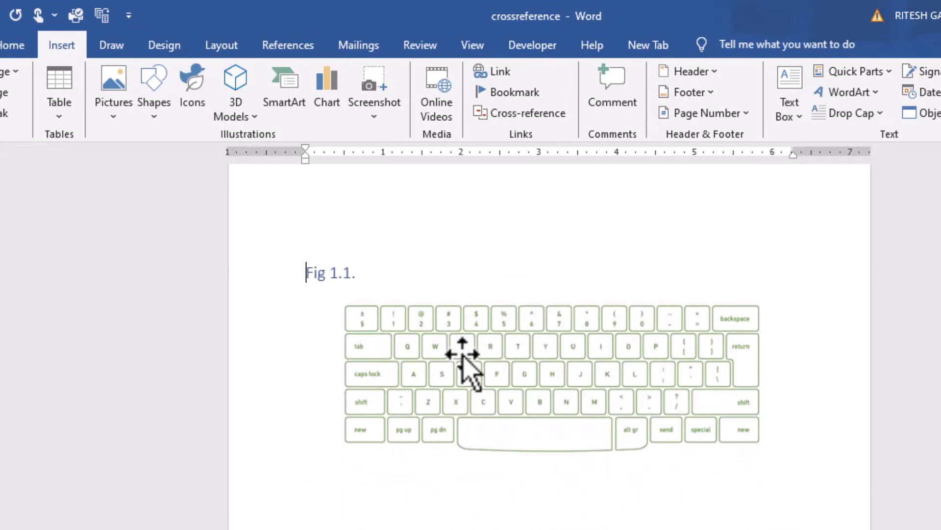
{"action": "scroll", "coordinate": [485, 368], "scroll_direction": "up", "scroll_amount": 4}
{"action": "scroll", "coordinate": [492, 366], "scroll_direction": "up", "scroll_amount": 5}
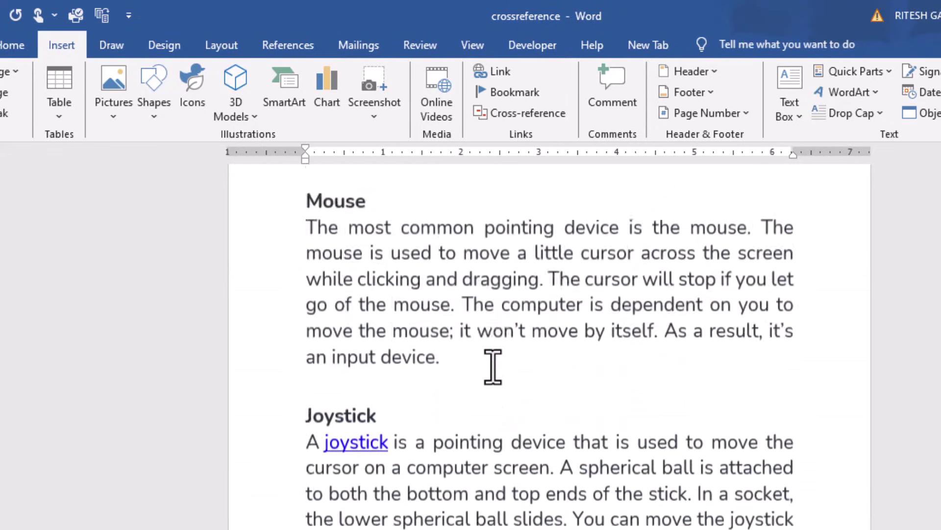
{"action": "scroll", "coordinate": [493, 367], "scroll_direction": "up", "scroll_amount": 3}
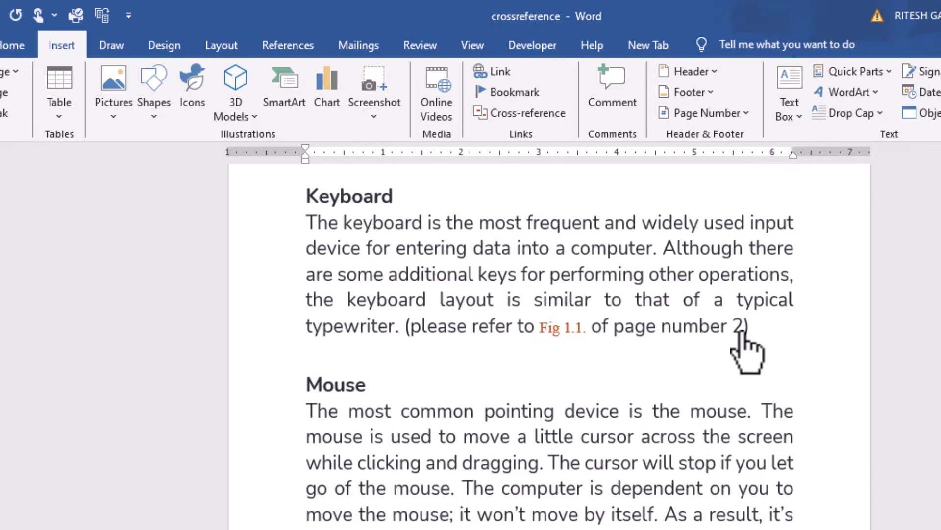
Confirm the page-number reference also jumps to the Fig 1.1. caption, then review the document
{"action": "left_click", "coordinate": [743, 334], "text": "ctrl"}
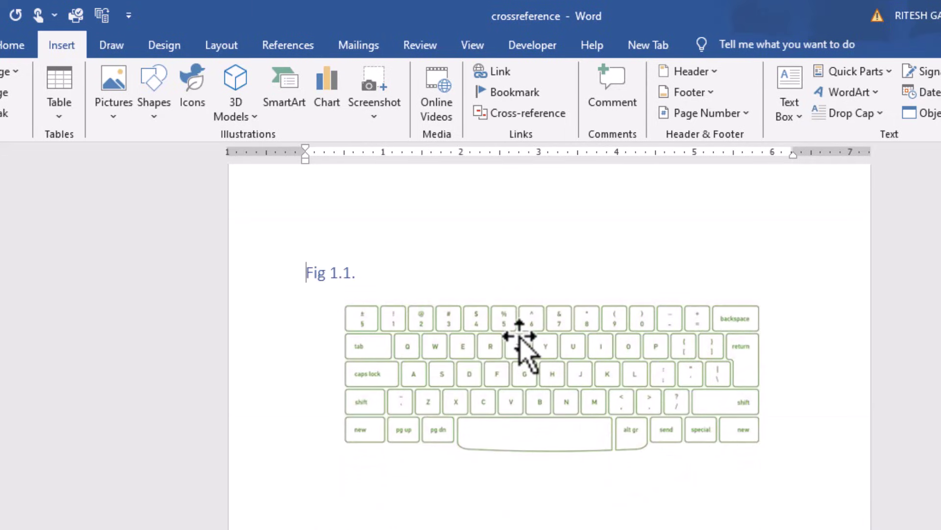
{"action": "scroll", "coordinate": [506, 353], "scroll_direction": "up", "scroll_amount": 3}
{"action": "scroll", "coordinate": [510, 362], "scroll_direction": "up", "scroll_amount": 5}
{"action": "scroll", "coordinate": [489, 332], "scroll_direction": "up", "scroll_amount": 5}
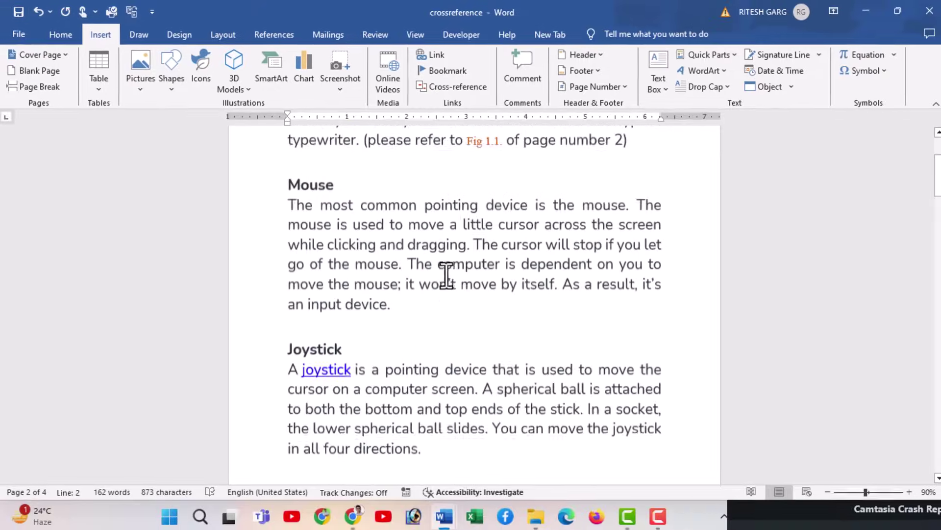
{"action": "scroll", "coordinate": [354, 277], "scroll_direction": "up", "scroll_amount": 1}
{"action": "scroll", "coordinate": [346, 319], "scroll_direction": "down", "scroll_amount": 2}
{"action": "scroll", "coordinate": [374, 330], "scroll_direction": "down", "scroll_amount": 2}
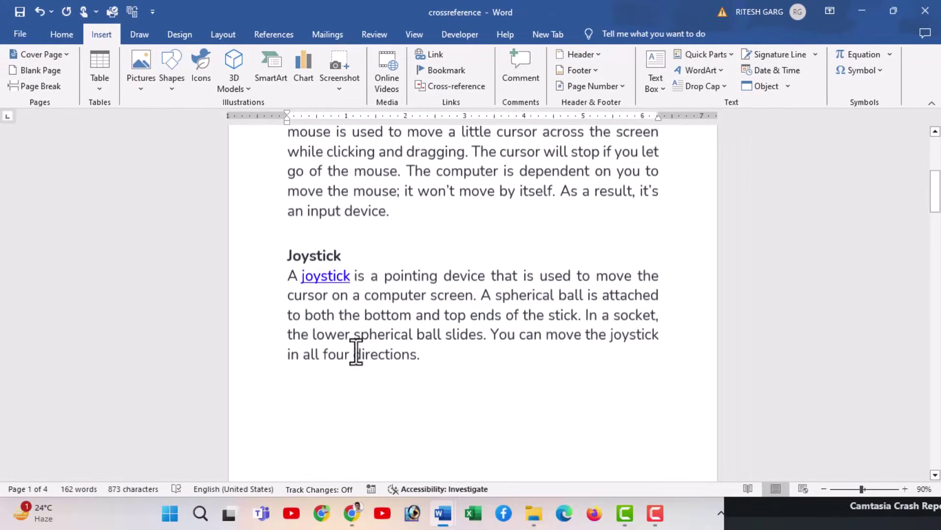
{"action": "scroll", "coordinate": [358, 353], "scroll_direction": "down", "scroll_amount": 2}
{"action": "scroll", "coordinate": [365, 356], "scroll_direction": "down", "scroll_amount": 1}
{"action": "scroll", "coordinate": [365, 353], "scroll_direction": "down", "scroll_amount": 2, "text": "ctrl"}
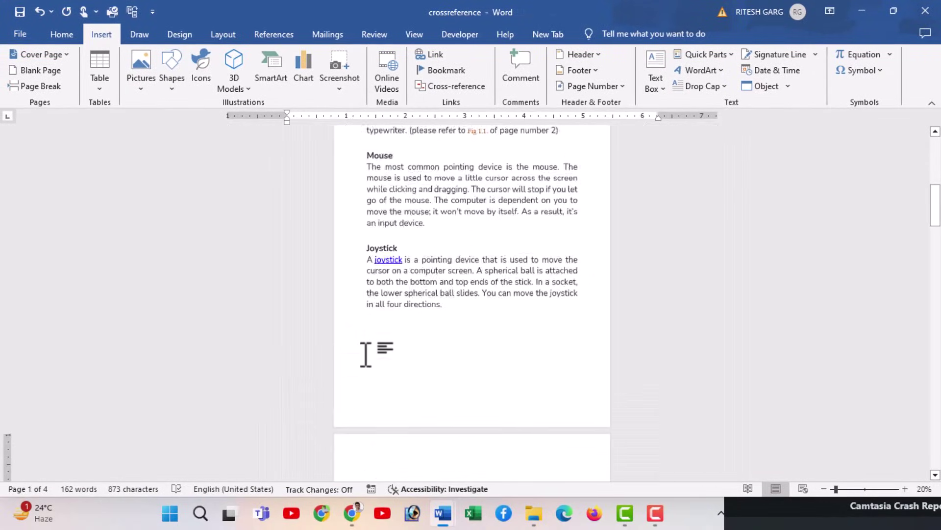
{"action": "scroll", "coordinate": [360, 360], "scroll_direction": "down", "scroll_amount": 3, "text": "ctrl"}
{"action": "left_click", "coordinate": [387, 343]}
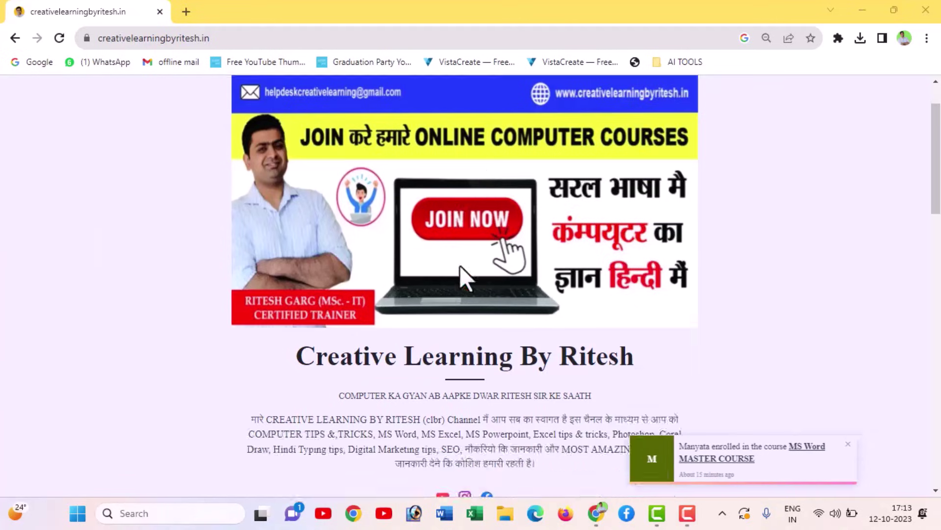
Scroll the creativelearningbyritesh.in page down to the MS Word MASTER COURSE at ₹99.00
{"action": "scroll", "coordinate": [460, 266], "scroll_direction": "down", "scroll_amount": 5}
{"action": "scroll", "coordinate": [460, 264], "scroll_direction": "down", "scroll_amount": 2}
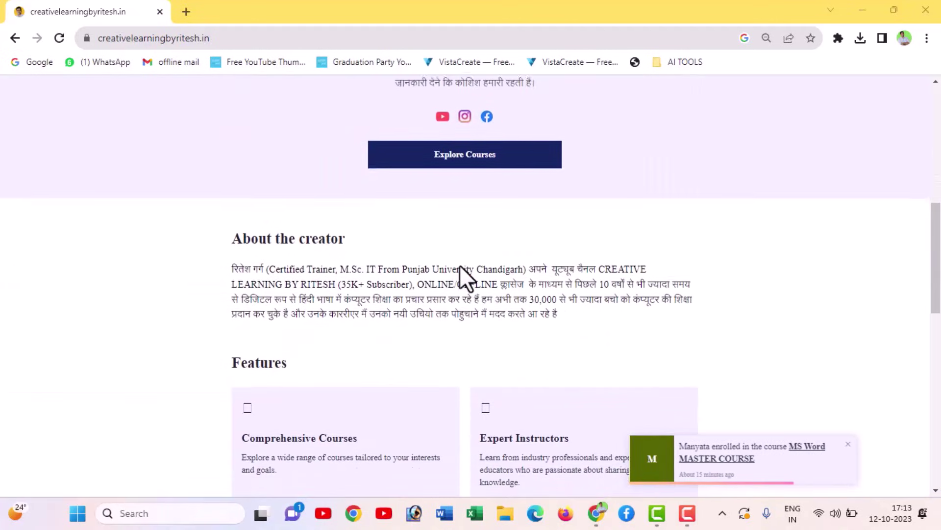
{"action": "scroll", "coordinate": [460, 265], "scroll_direction": "down", "scroll_amount": 2}
{"action": "scroll", "coordinate": [460, 265], "scroll_direction": "down", "scroll_amount": 2}
{"action": "scroll", "coordinate": [460, 265], "scroll_direction": "down", "scroll_amount": 2}
{"action": "scroll", "coordinate": [460, 265], "scroll_direction": "down", "scroll_amount": 3}
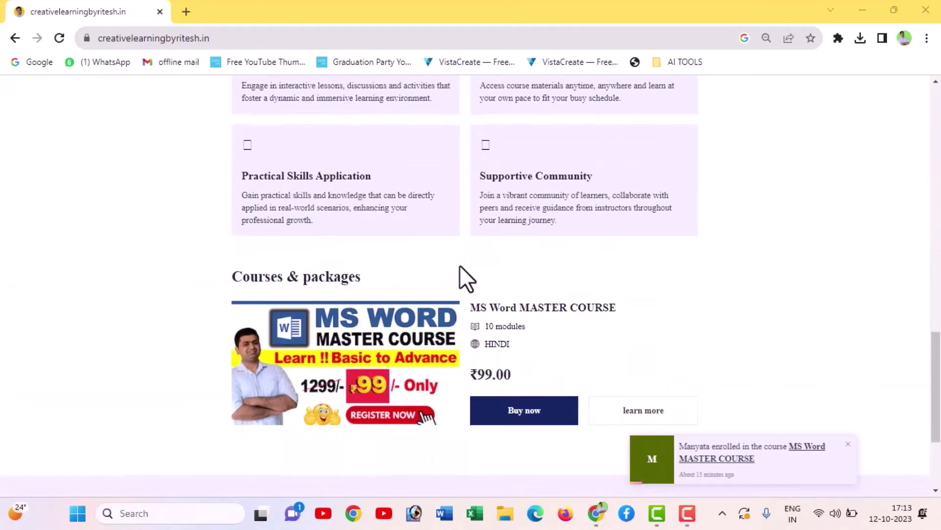
{"action": "scroll", "coordinate": [460, 264], "scroll_direction": "down", "scroll_amount": 2}
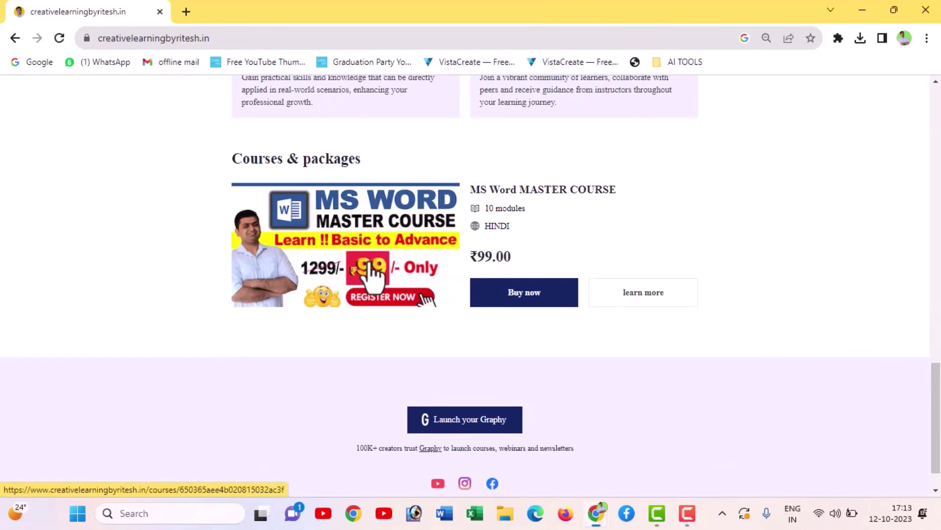
{"action": "left_click", "coordinate": [413, 283]}
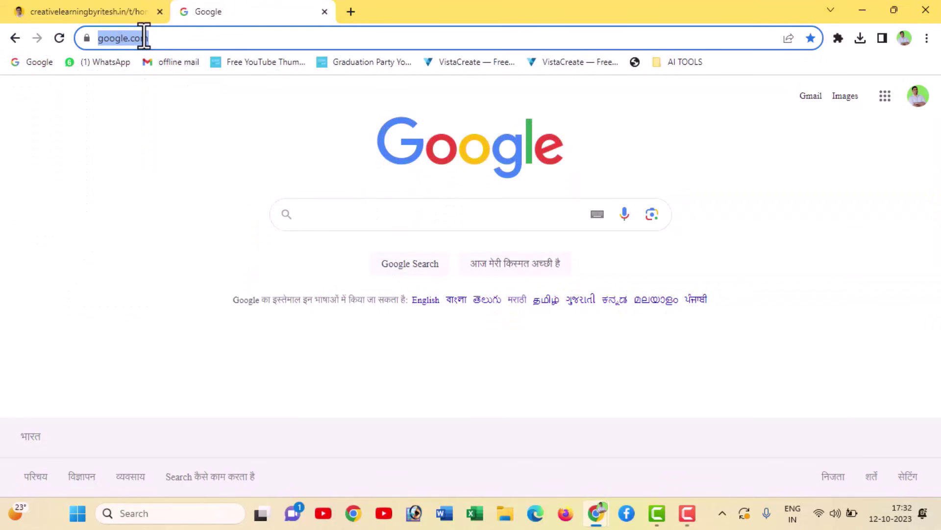
{"action": "type", "text": "www"}
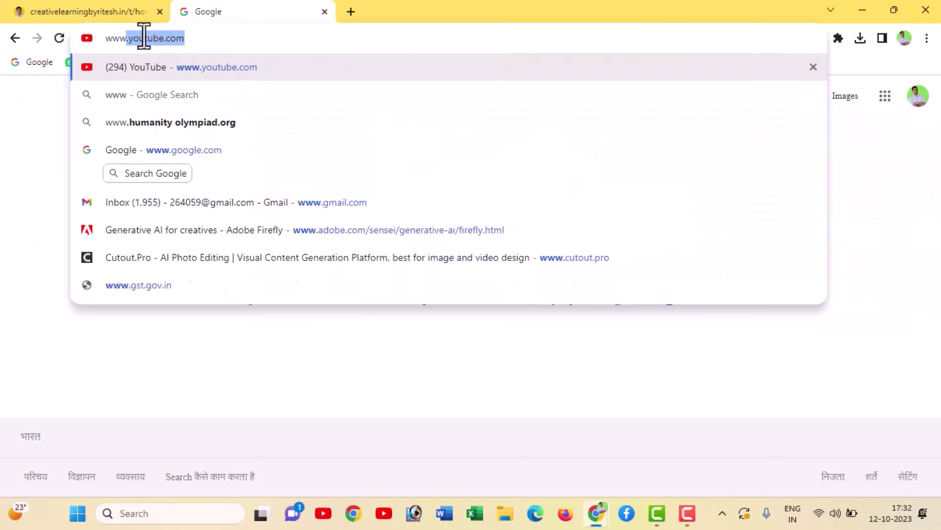
{"action": "type", "text": ".creativelearningbyritesh.in"}
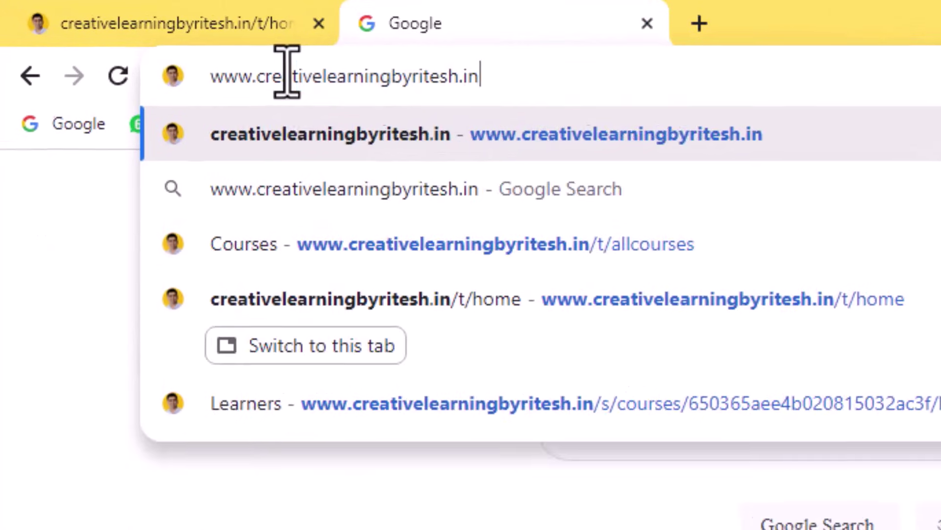
{"action": "key", "text": "Return"}
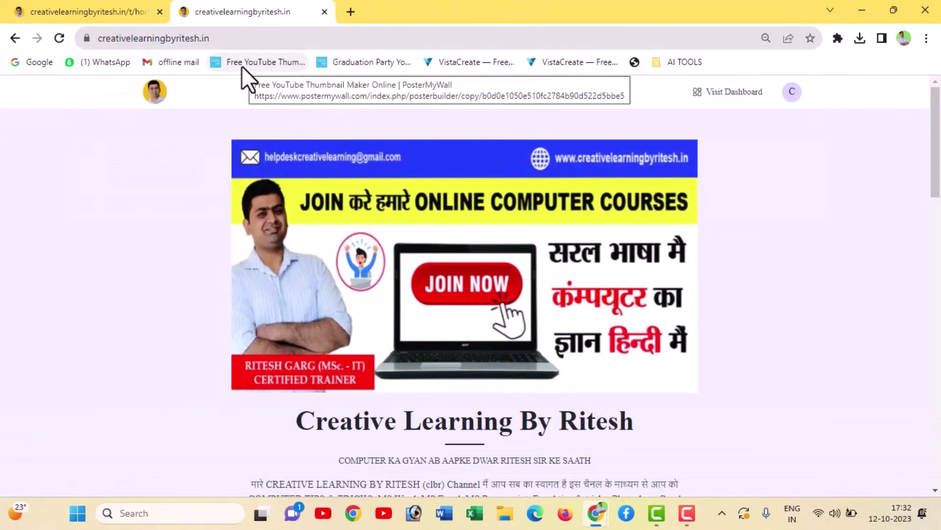
{"action": "scroll", "coordinate": [417, 267], "scroll_direction": "down", "scroll_amount": 15}
{"action": "scroll", "coordinate": [416, 268], "scroll_direction": "down", "scroll_amount": 5}
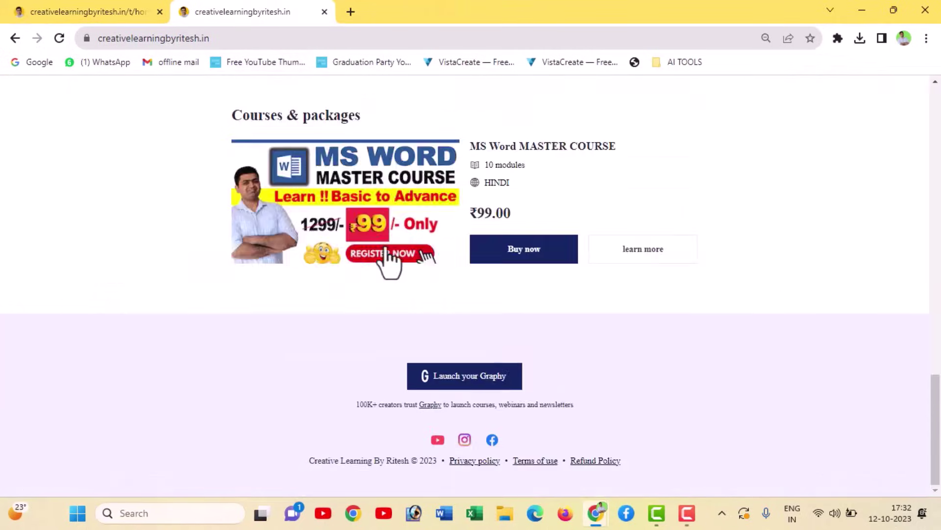
{"action": "left_click", "coordinate": [510, 260]}
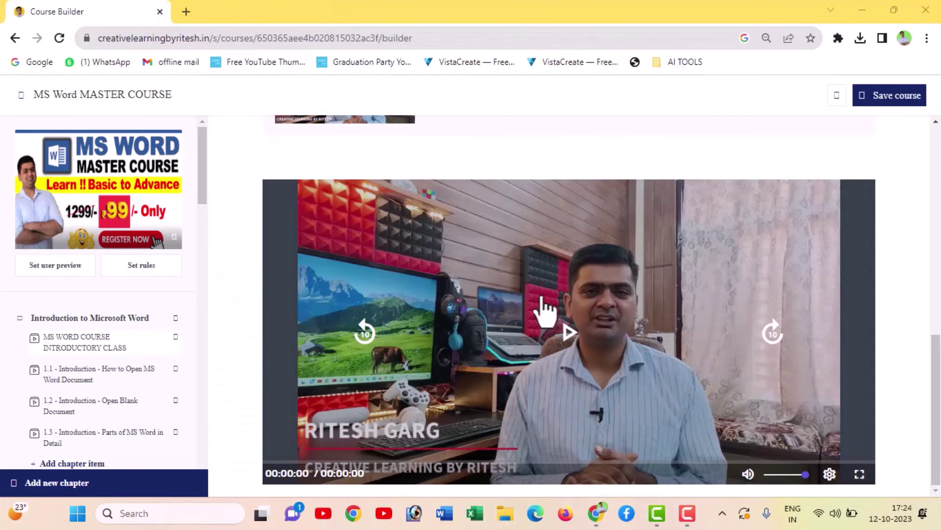
Scroll through the course's chapter and lesson outline
{"action": "scroll", "coordinate": [91, 385], "scroll_direction": "down", "scroll_amount": 2}
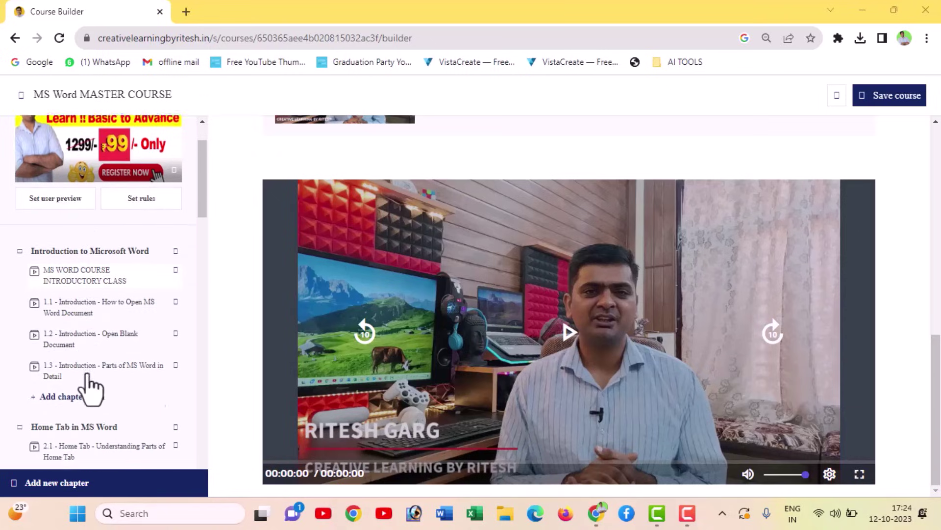
{"action": "scroll", "coordinate": [91, 385], "scroll_direction": "down", "scroll_amount": 4}
{"action": "scroll", "coordinate": [91, 385], "scroll_direction": "down", "scroll_amount": 4}
{"action": "scroll", "coordinate": [91, 385], "scroll_direction": "down", "scroll_amount": 4}
{"action": "scroll", "coordinate": [88, 379], "scroll_direction": "down", "scroll_amount": 2}
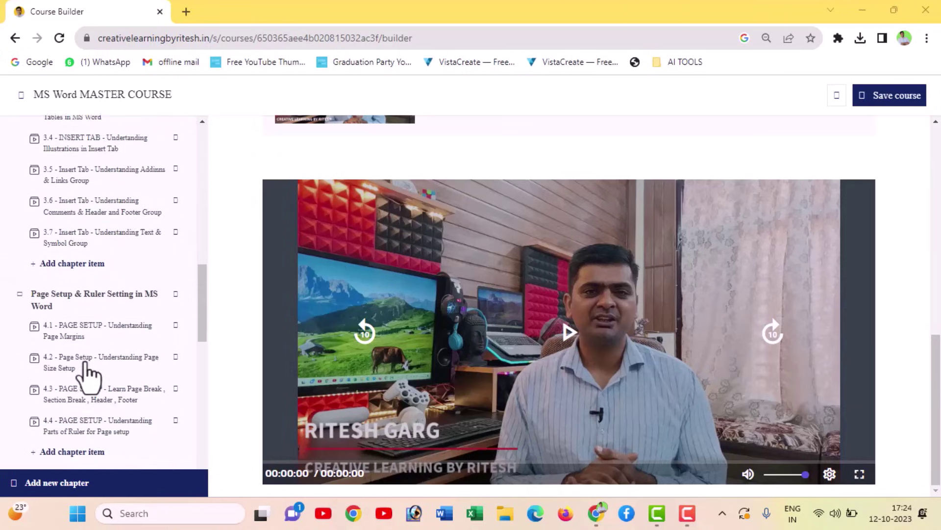
{"action": "scroll", "coordinate": [89, 368], "scroll_direction": "down", "scroll_amount": 5}
{"action": "scroll", "coordinate": [88, 363], "scroll_direction": "down", "scroll_amount": 7}
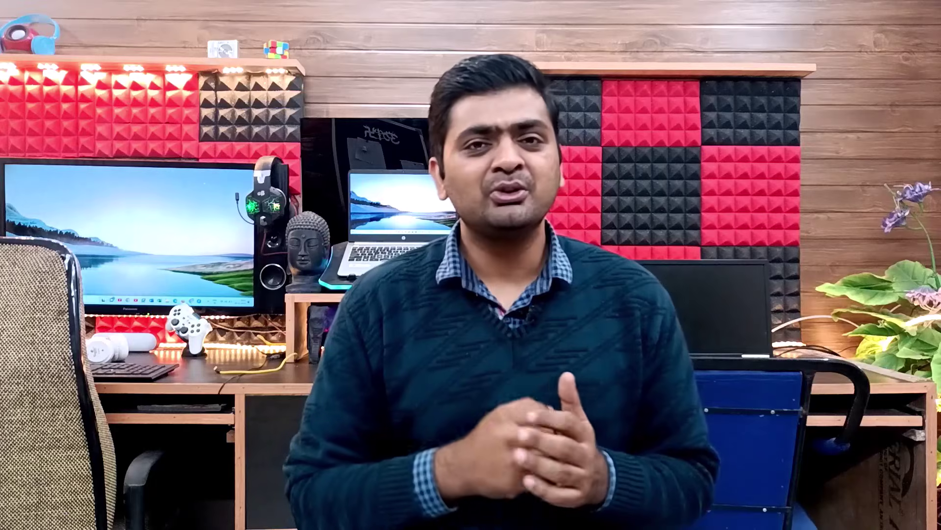